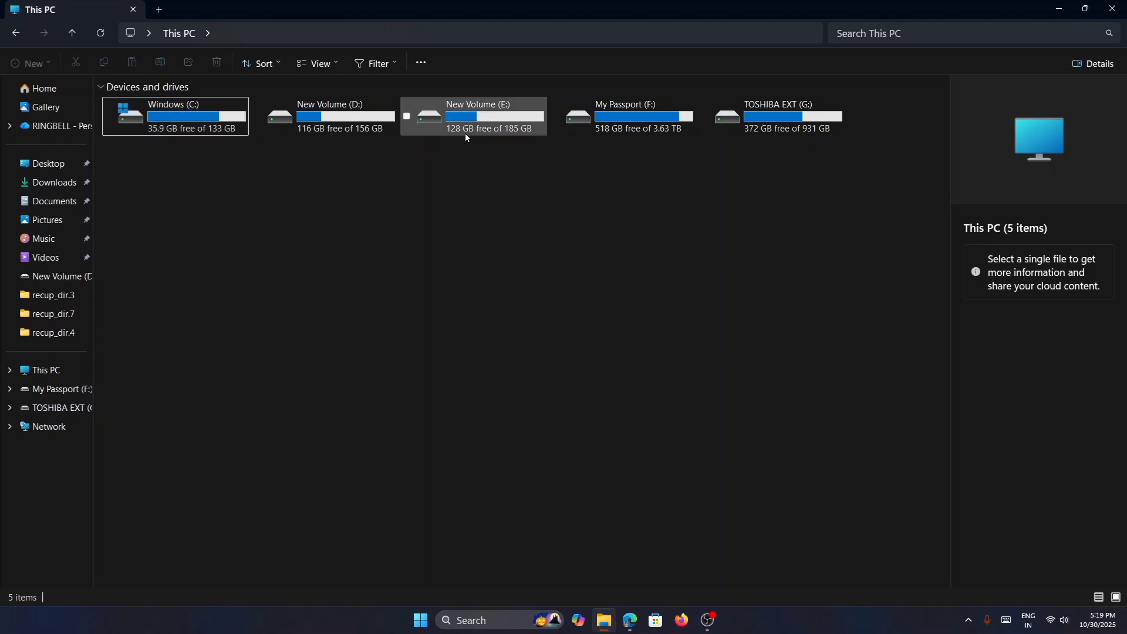
{"action": "right_click", "coordinate": [511, 238]}
{"action": "left_click", "coordinate": [342, 236]}
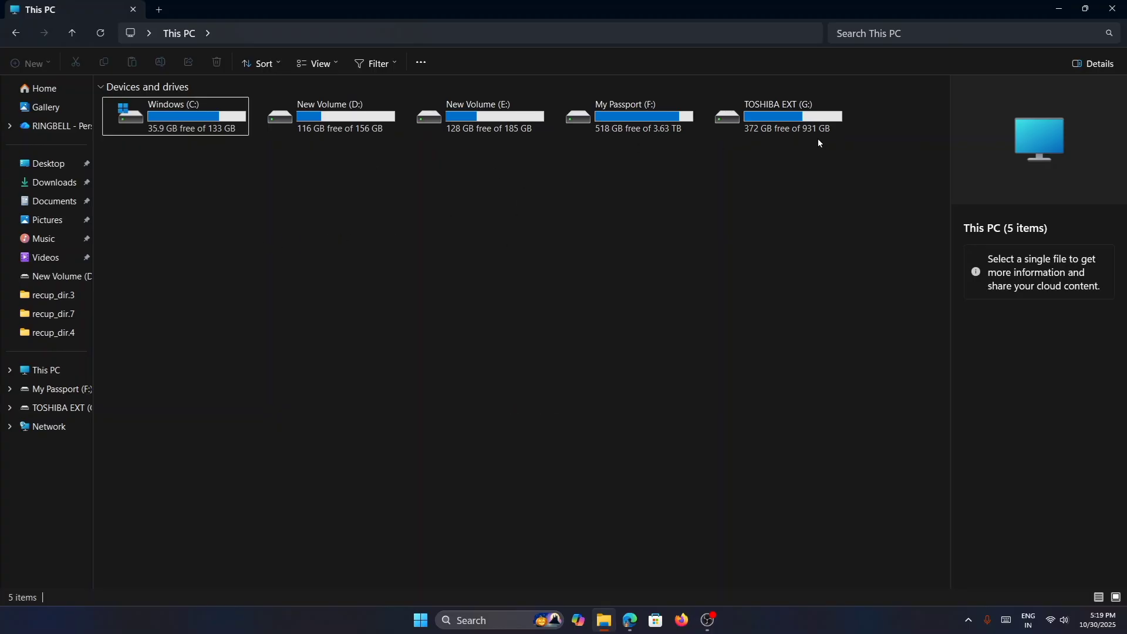
- Minimize File Explorer, open Disk Management and move its window to the middle of the desktop
{"action": "left_click", "coordinate": [1059, 8]}
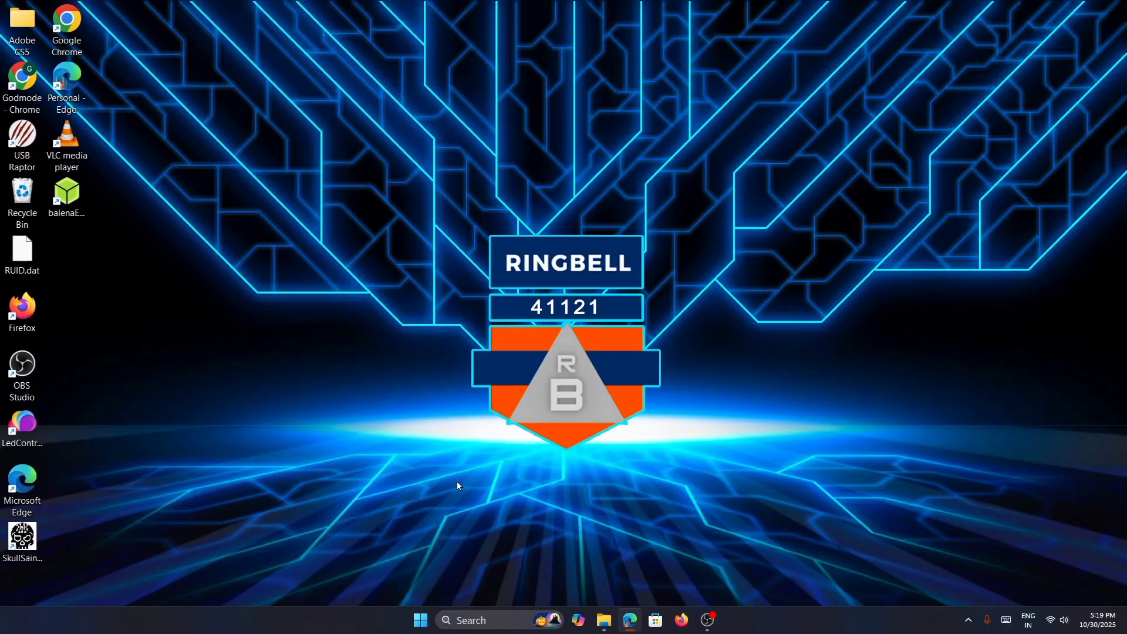
{"action": "right_click", "coordinate": [422, 625]}
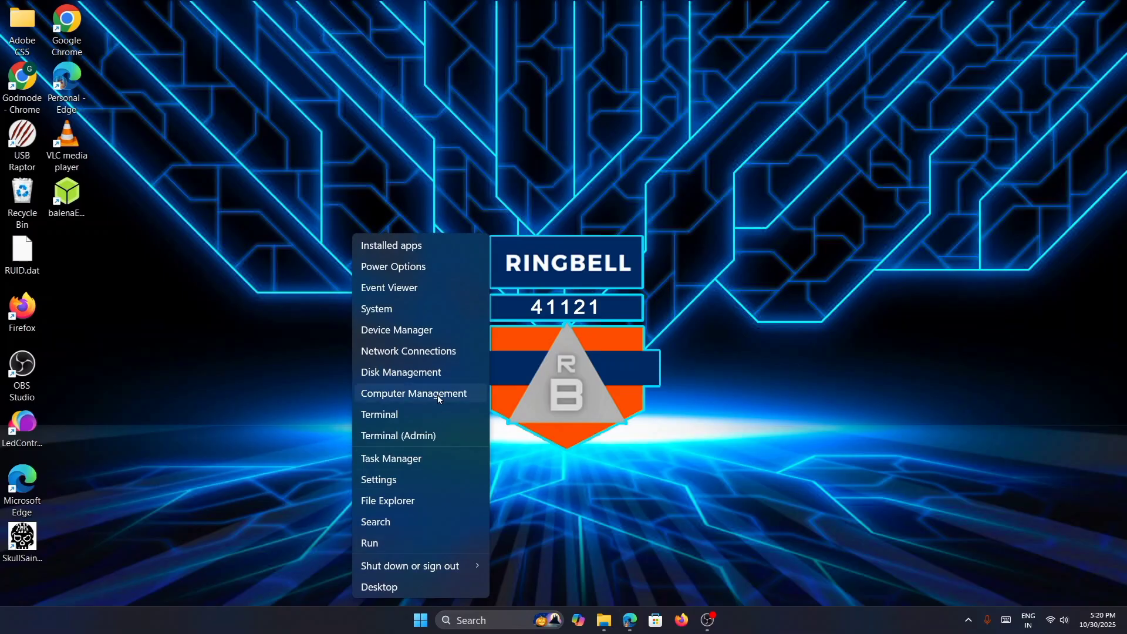
{"action": "left_click", "coordinate": [430, 374]}
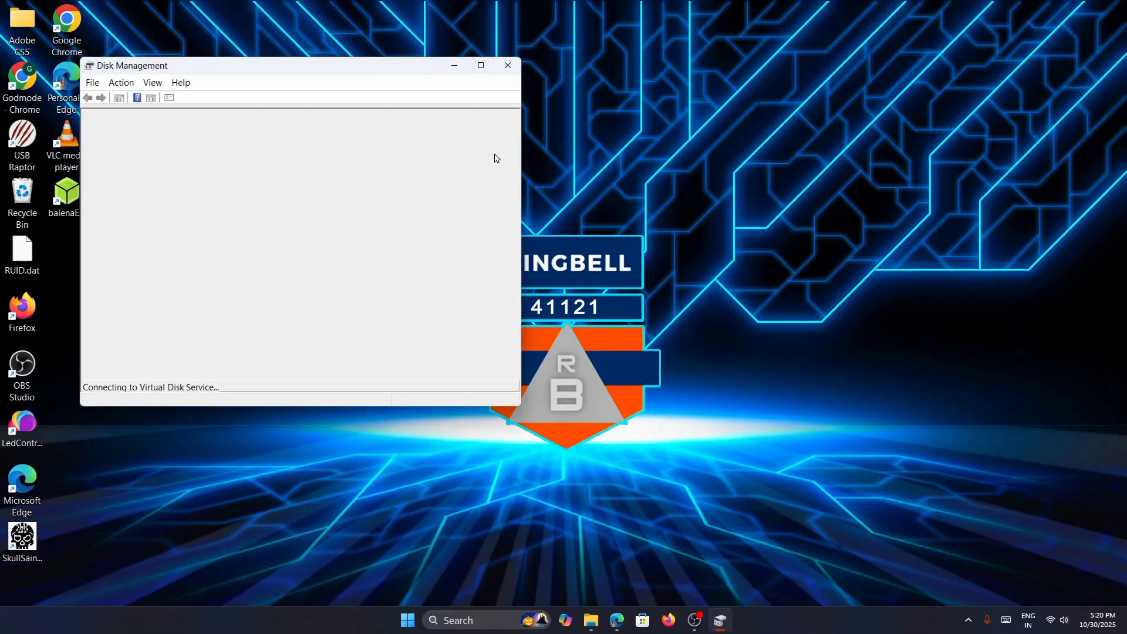
{"action": "left_click_drag", "start_coordinate": [376, 73], "coordinate": [591, 82]}
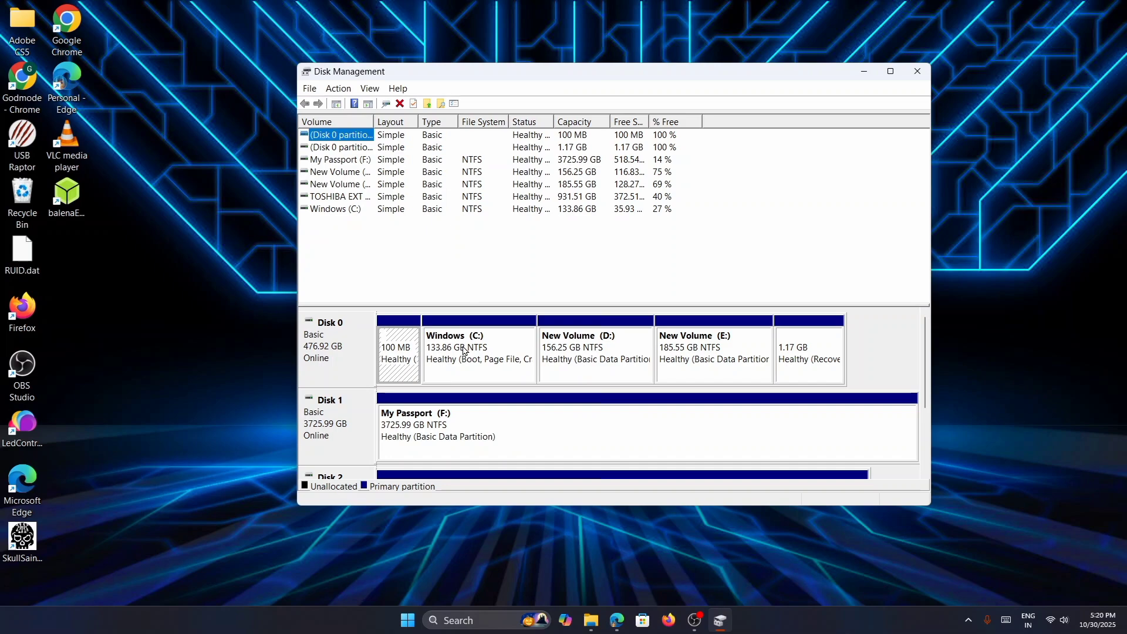
- Open the New Simple Volume wizard for the unallocated 28.65 GB space on removable Disk 3
{"action": "left_click", "coordinate": [926, 408]}
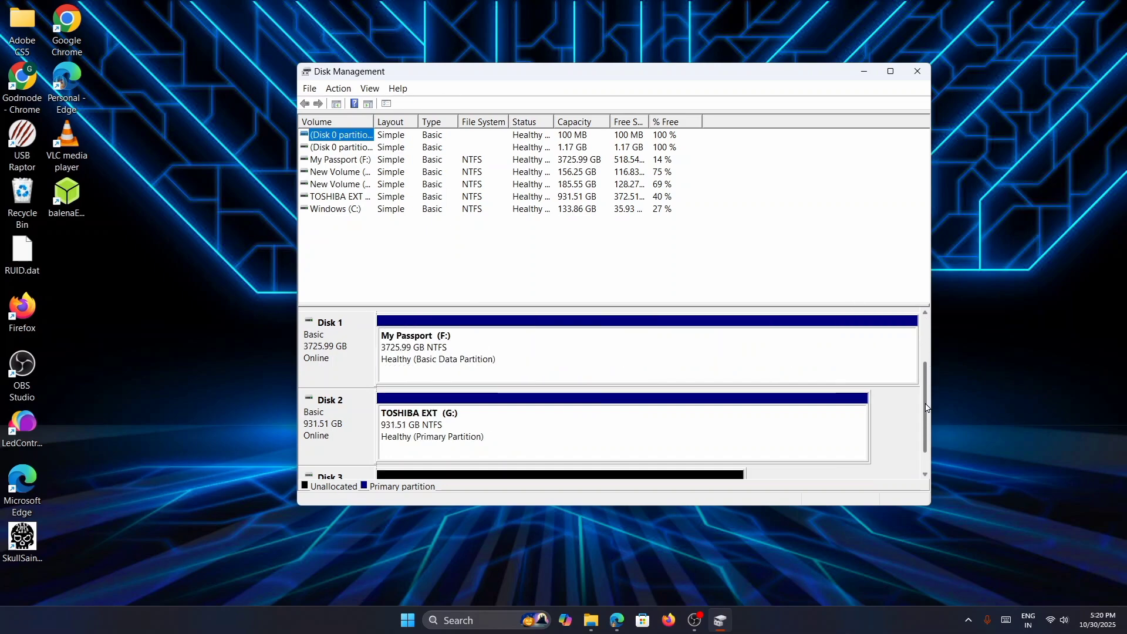
{"action": "left_click_drag", "start_coordinate": [926, 408], "coordinate": [924, 426]}
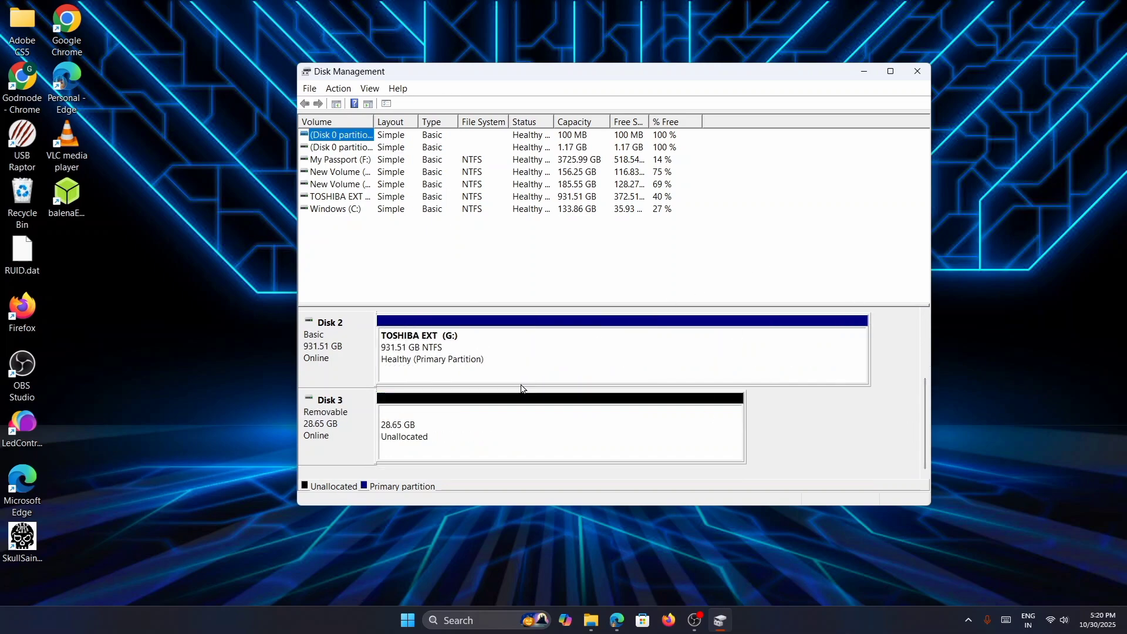
{"action": "left_click", "coordinate": [463, 444]}
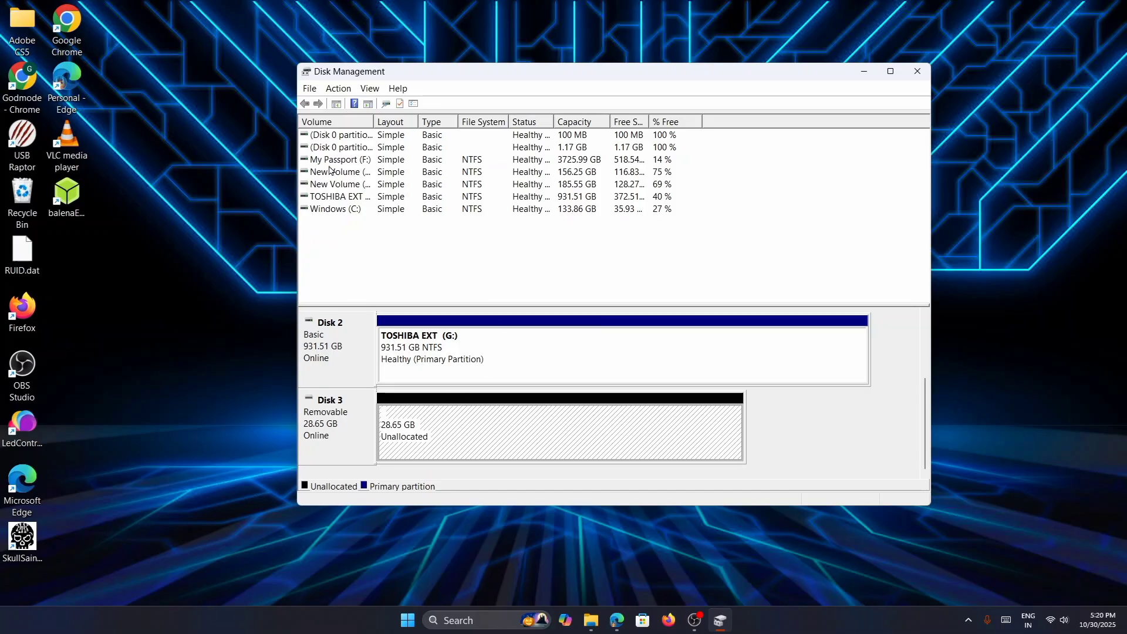
{"action": "right_click", "coordinate": [443, 432]}
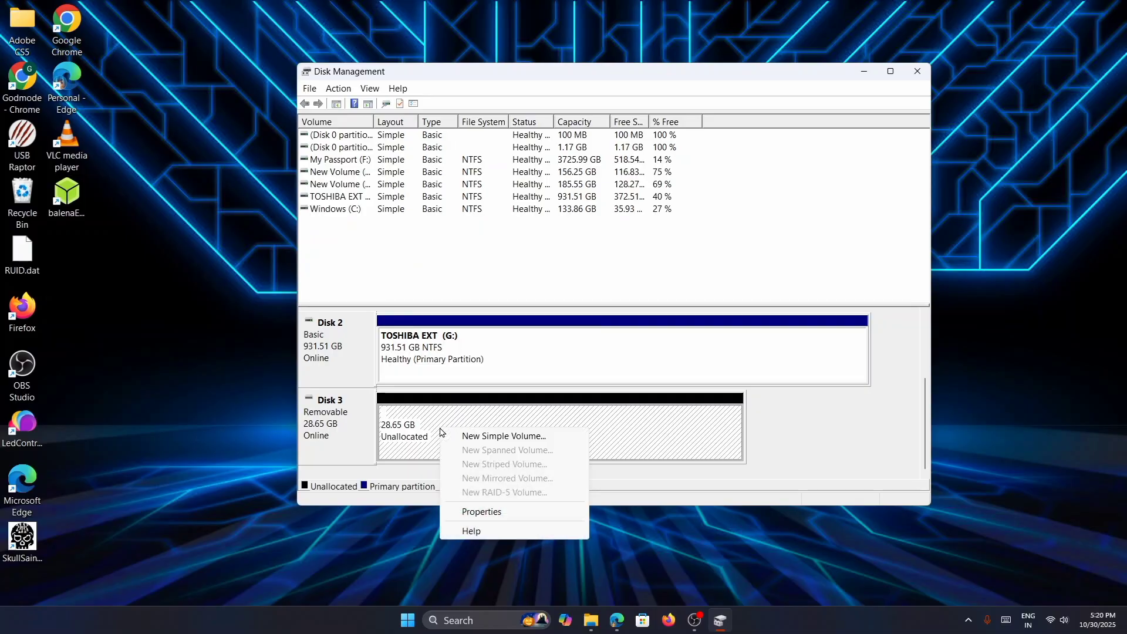
{"action": "left_click", "coordinate": [494, 442]}
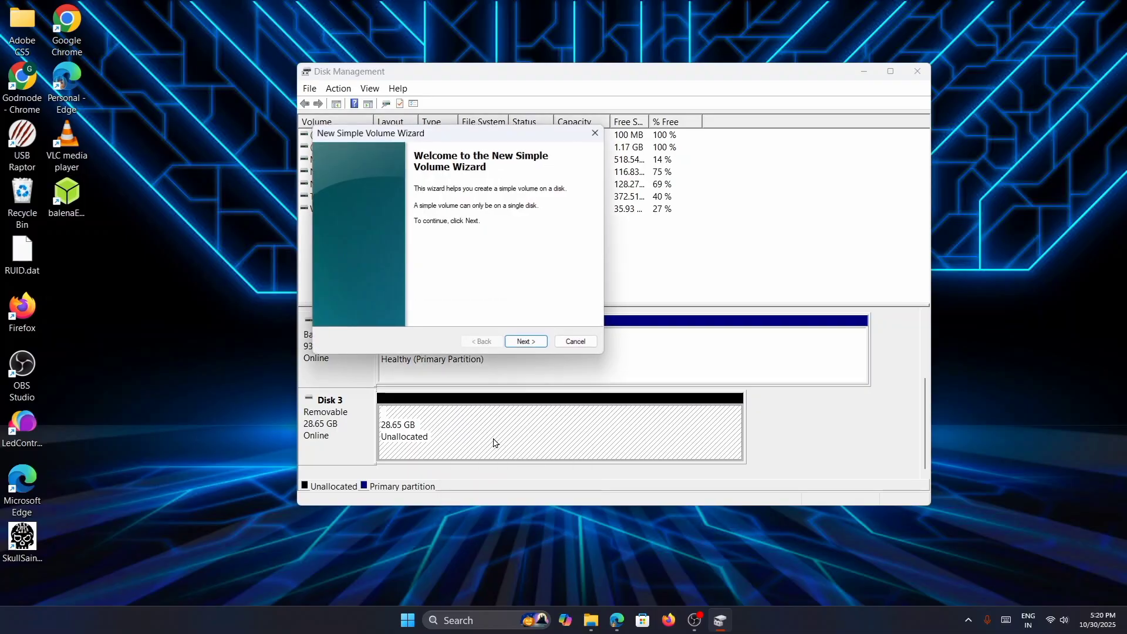
- Bring up This PC behind Disk Management, close the wizard and place the Disk Management window below the drive list
{"action": "left_click", "coordinate": [591, 621]}
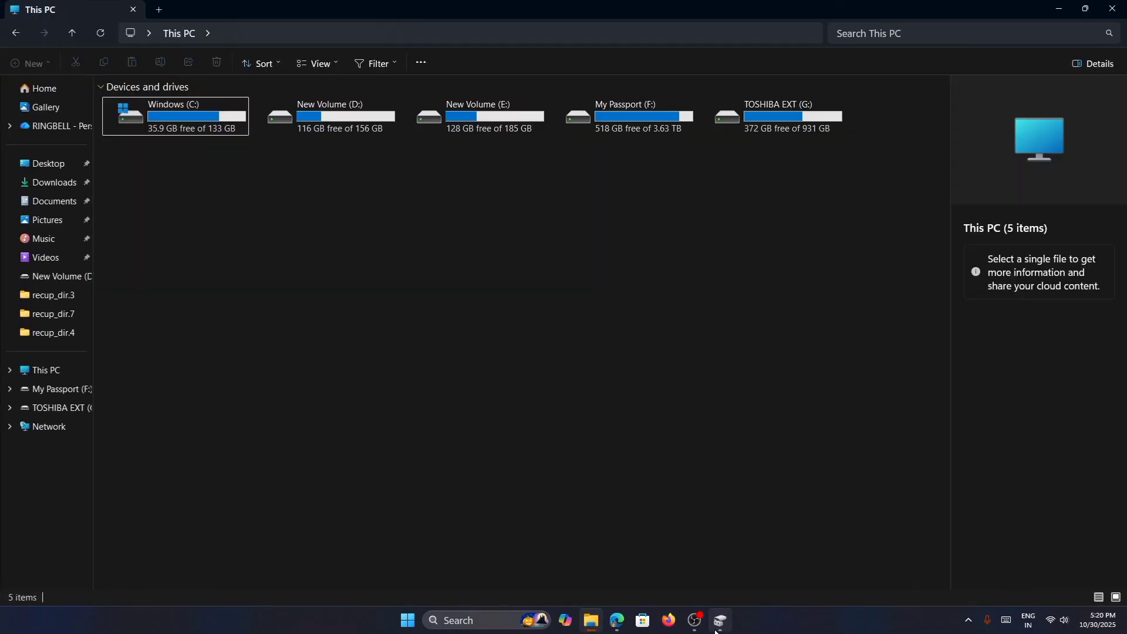
{"action": "left_click", "coordinate": [721, 620]}
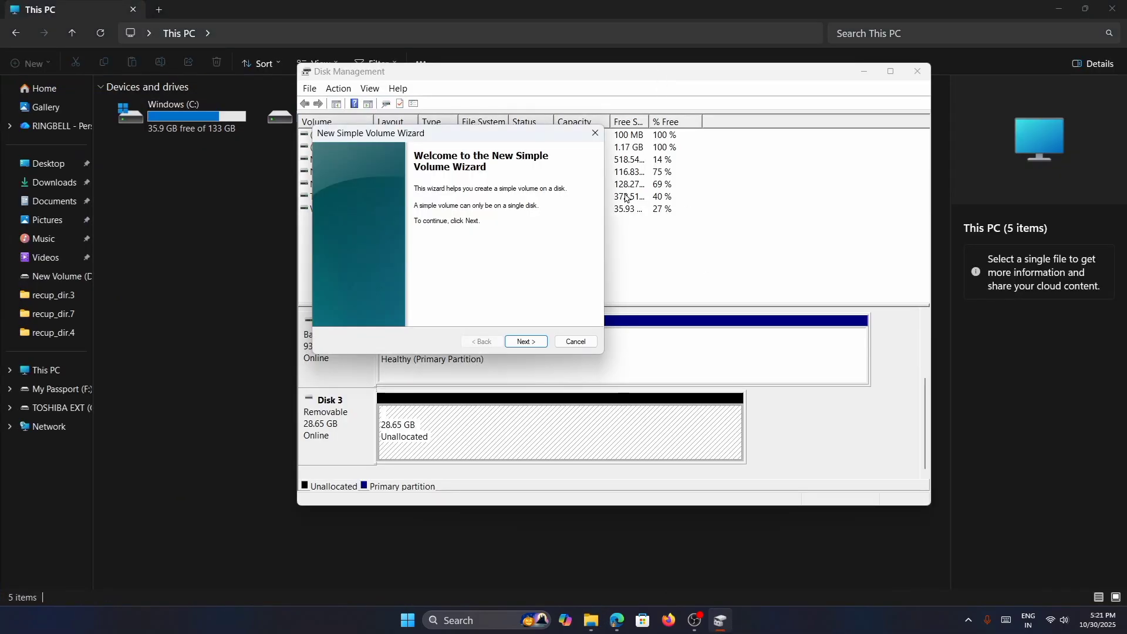
{"action": "left_click", "coordinate": [658, 78]}
{"action": "left_click_drag", "start_coordinate": [656, 84], "coordinate": [616, 165]}
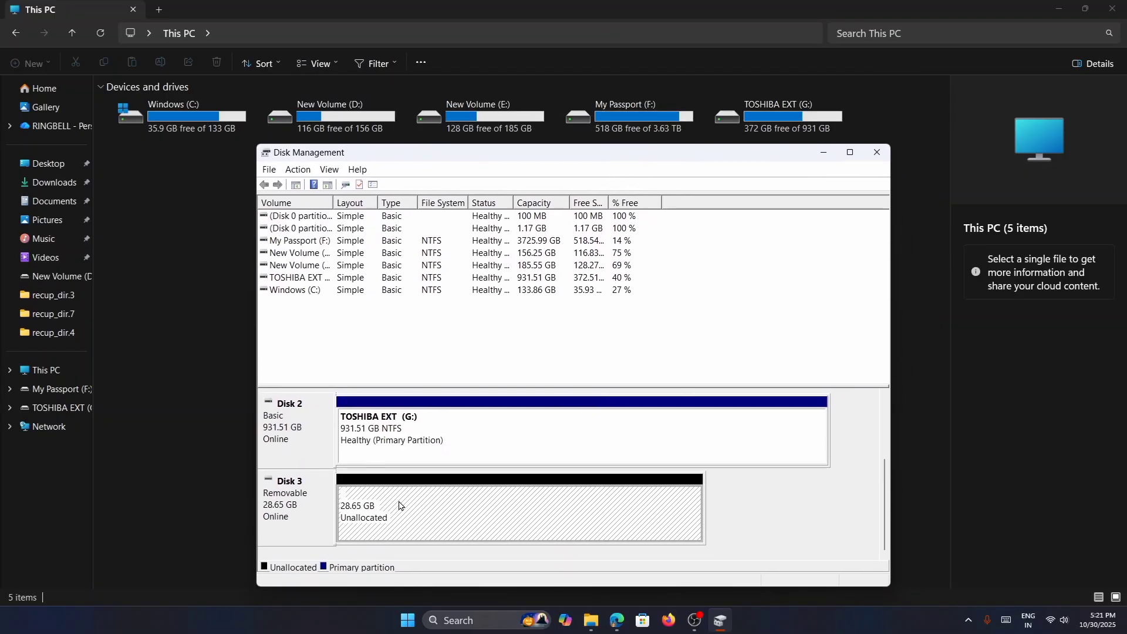
- Start a new simple volume on Disk 3's unallocated space and accept the volume size of 29338 MB
{"action": "right_click", "coordinate": [370, 500]}
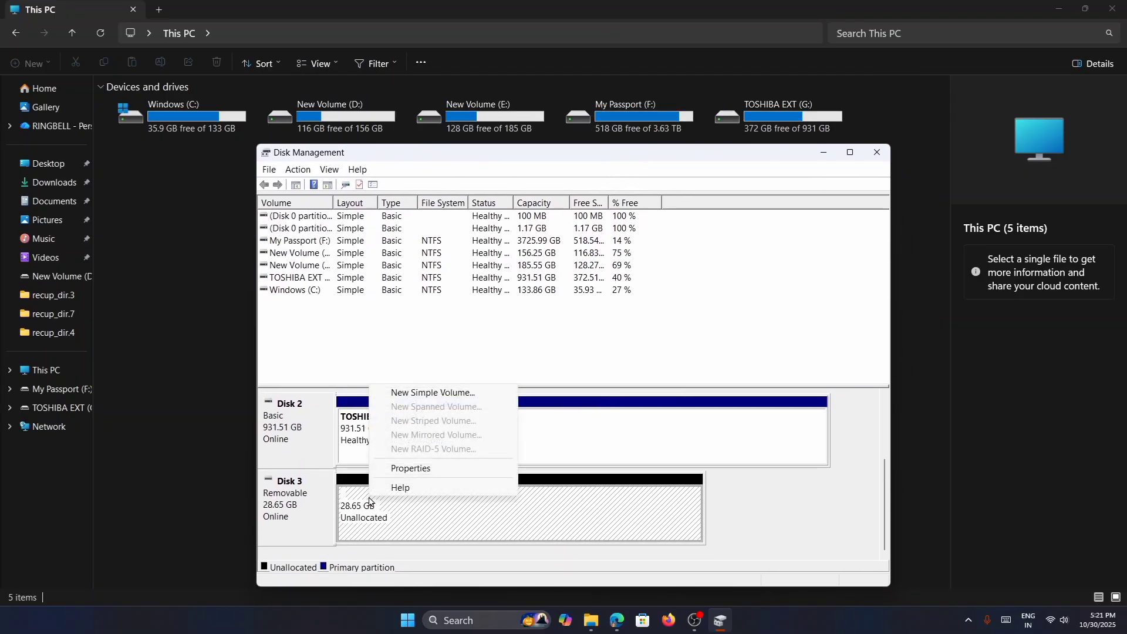
{"action": "left_click", "coordinate": [428, 395]}
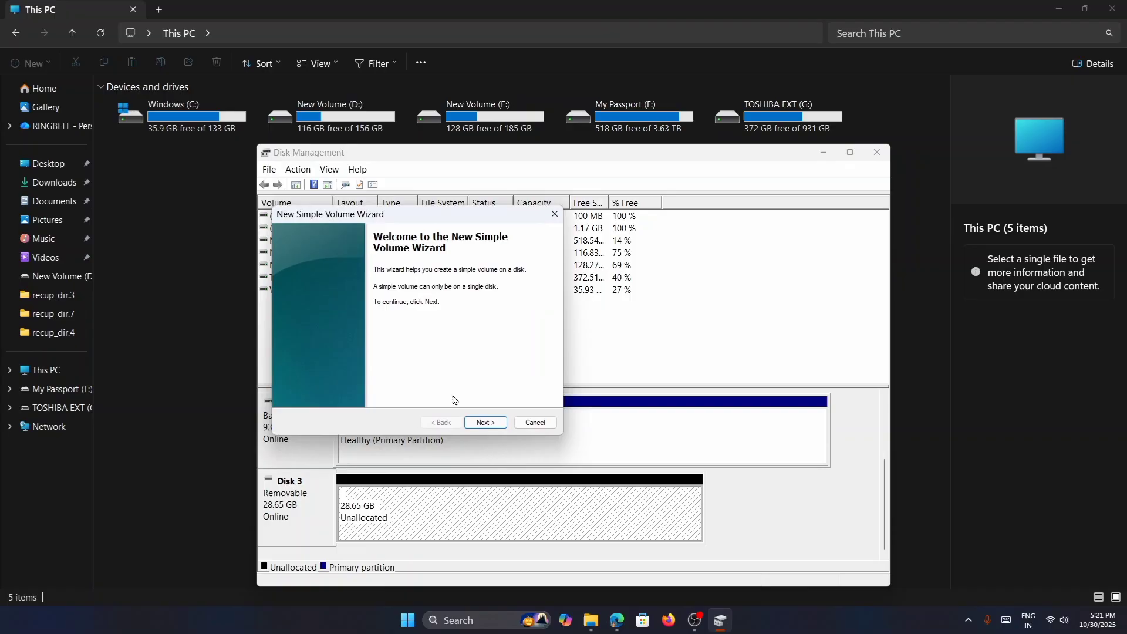
{"action": "left_click", "coordinate": [484, 423]}
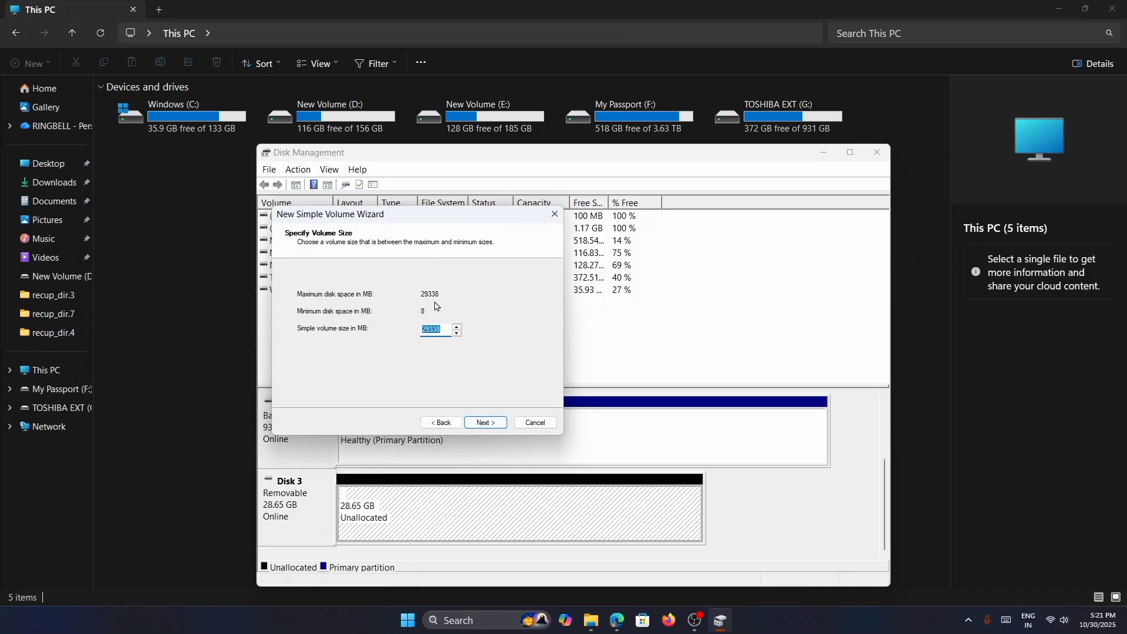
{"action": "left_click", "coordinate": [480, 424]}
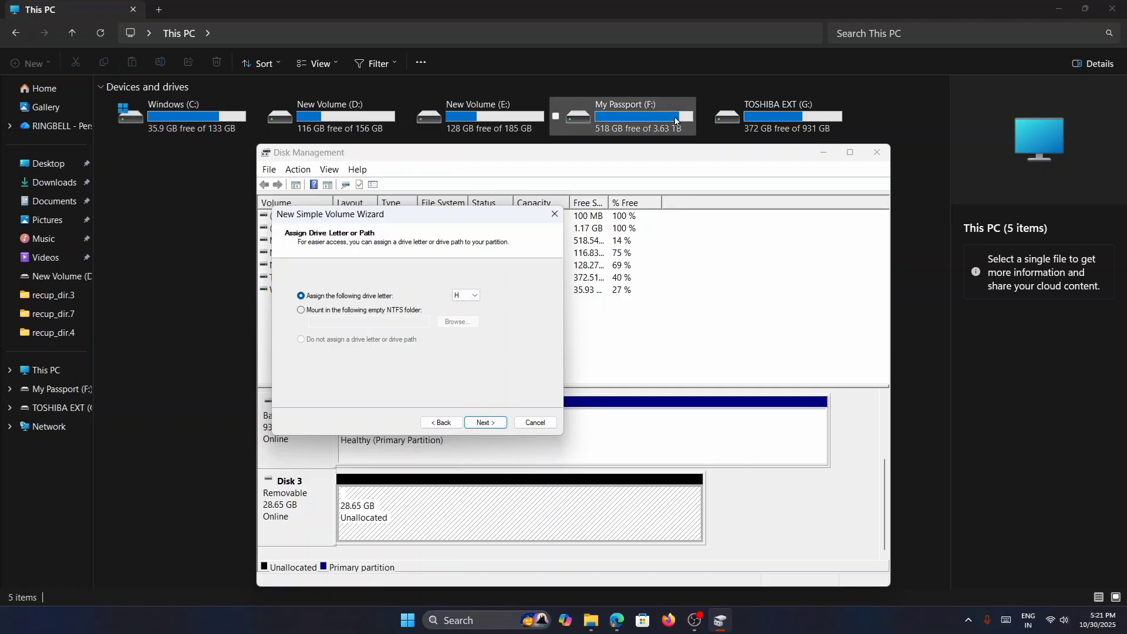
- Look through the available drive letters and keep H for the new volume
{"action": "left_click", "coordinate": [471, 304]}
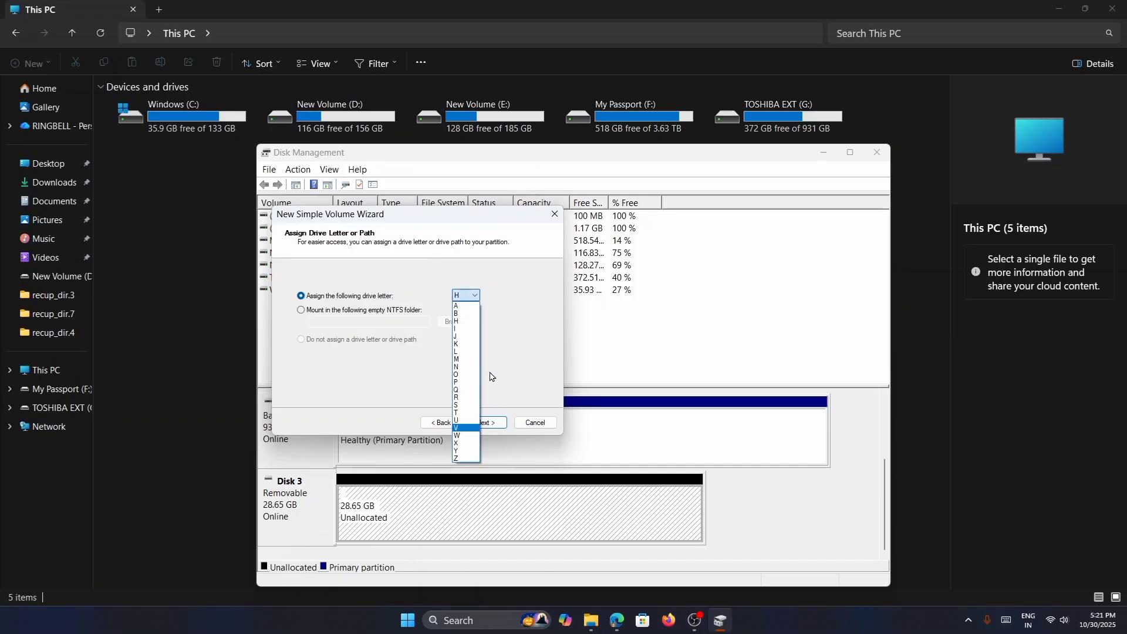
{"action": "left_click", "coordinate": [507, 356]}
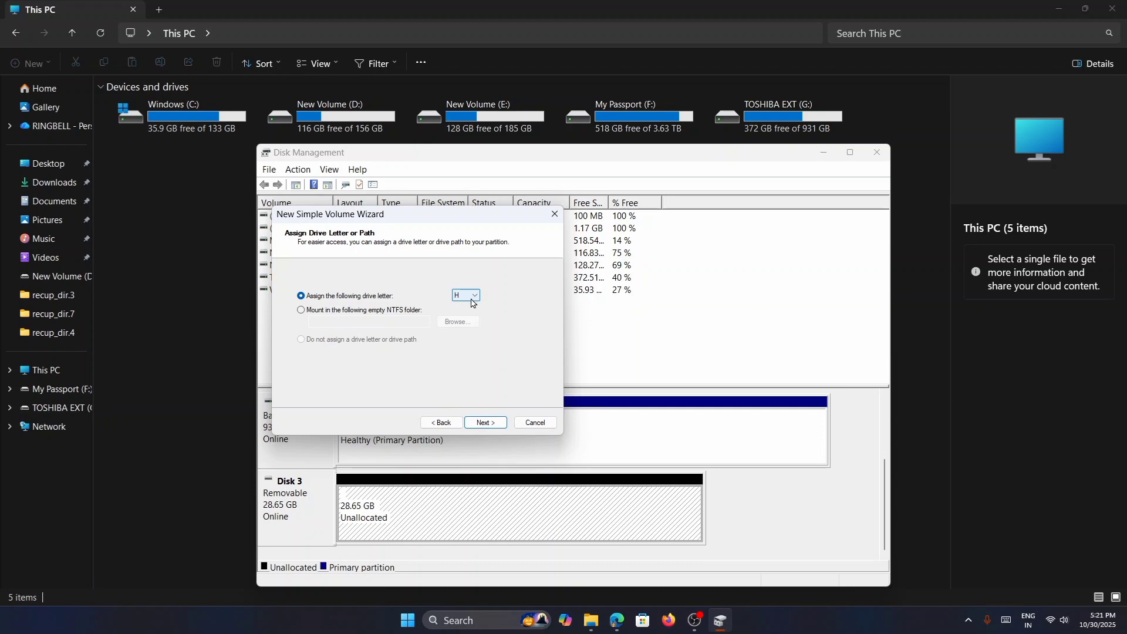
{"action": "left_click", "coordinate": [486, 423]}
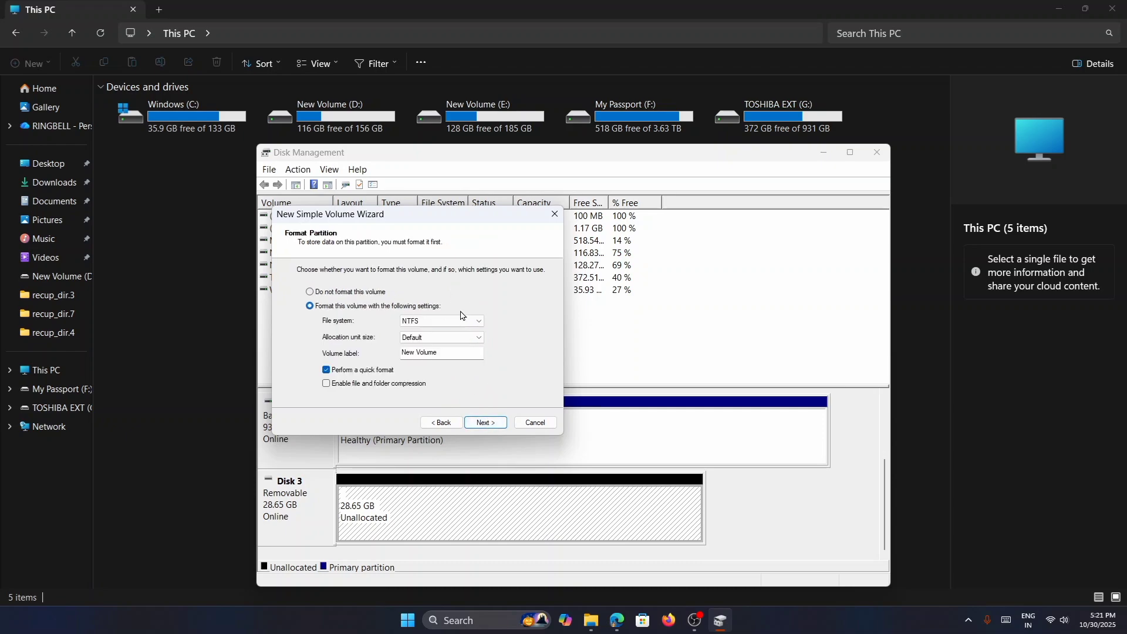
- Set the new volume to a quick format with the FAT32 file system and the volume label Sandisk
{"action": "left_click", "coordinate": [457, 327]}
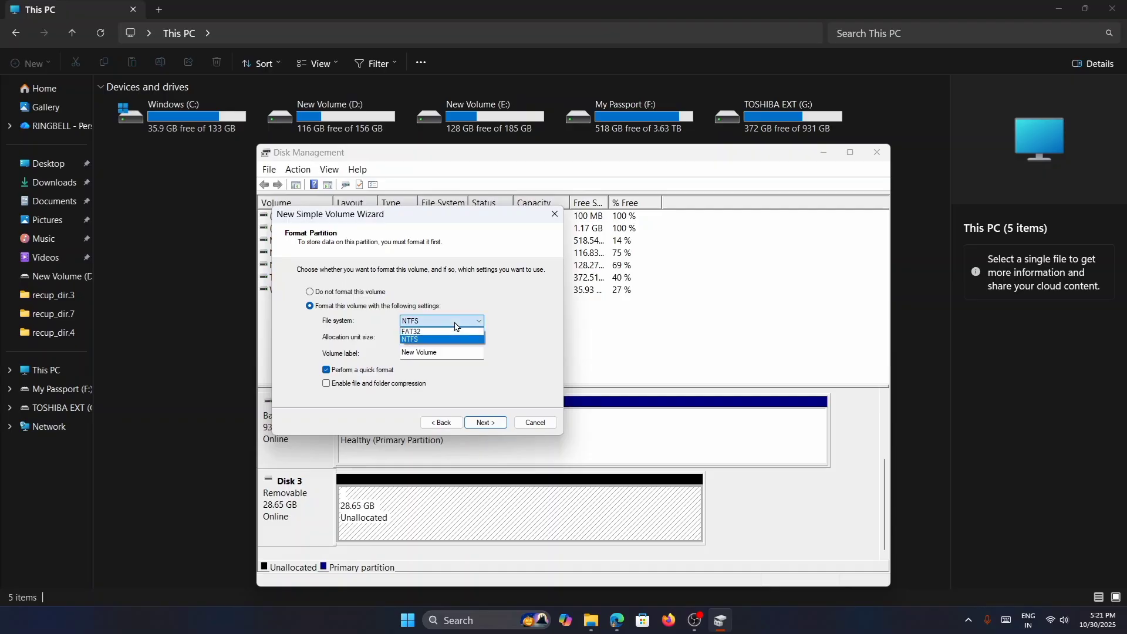
{"action": "left_click", "coordinate": [453, 331]}
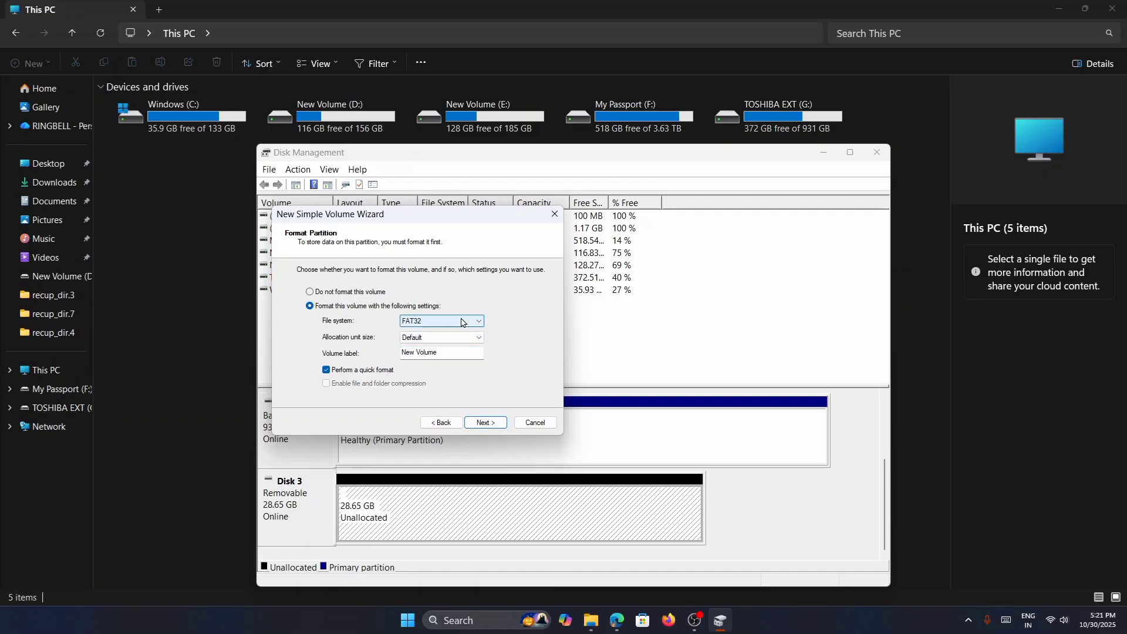
{"action": "left_click", "coordinate": [459, 324]}
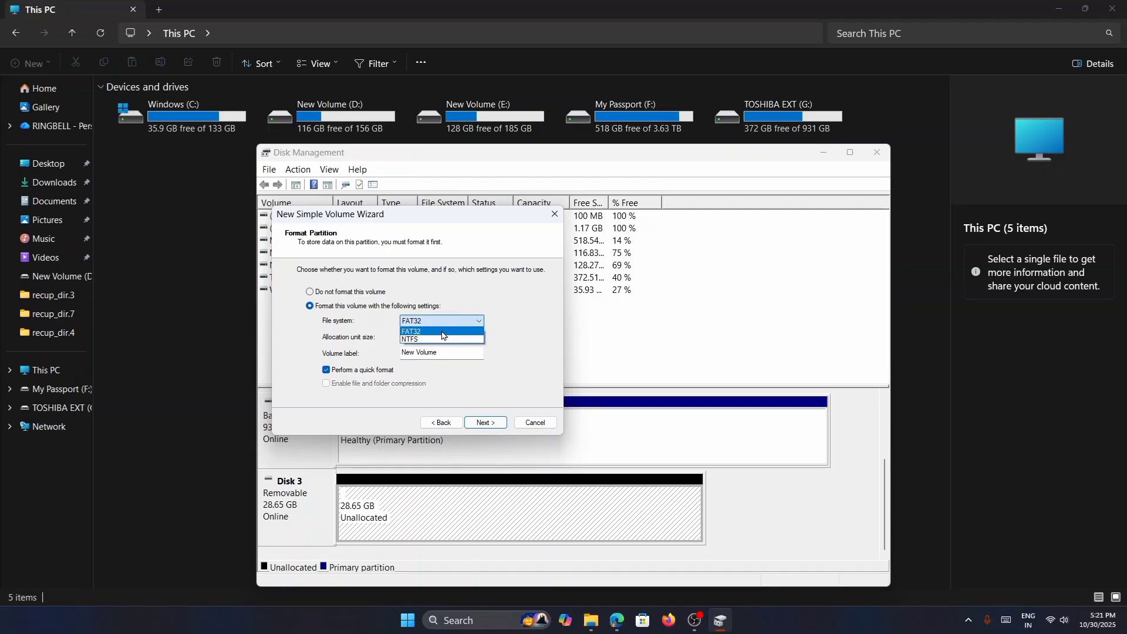
{"action": "left_click", "coordinate": [443, 333]}
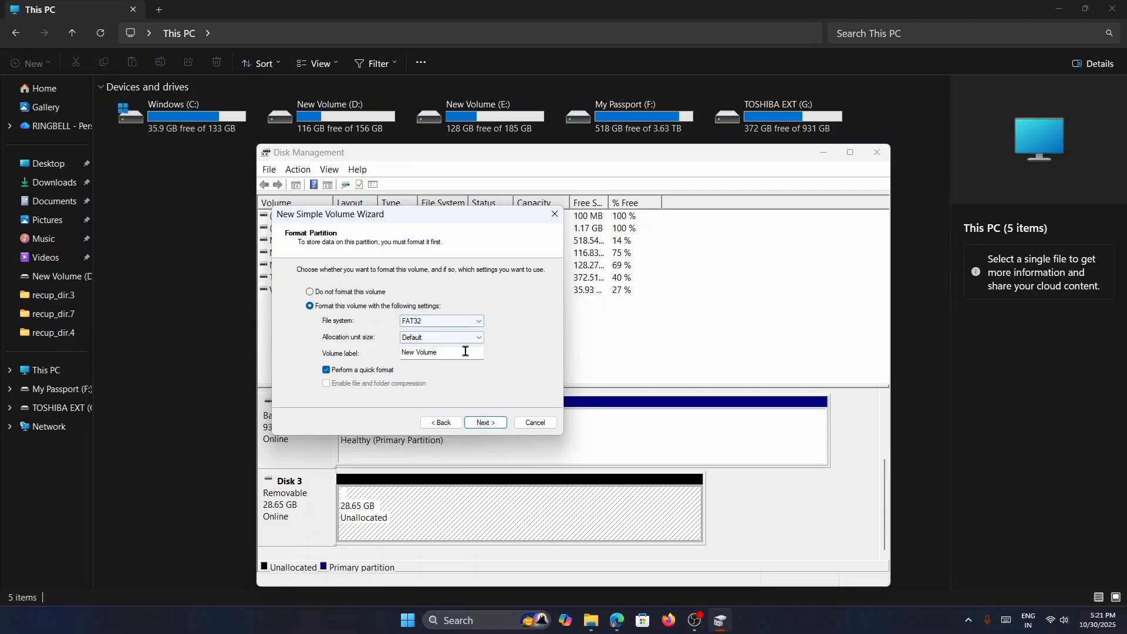
{"action": "left_click_drag", "start_coordinate": [455, 352], "coordinate": [382, 355]}
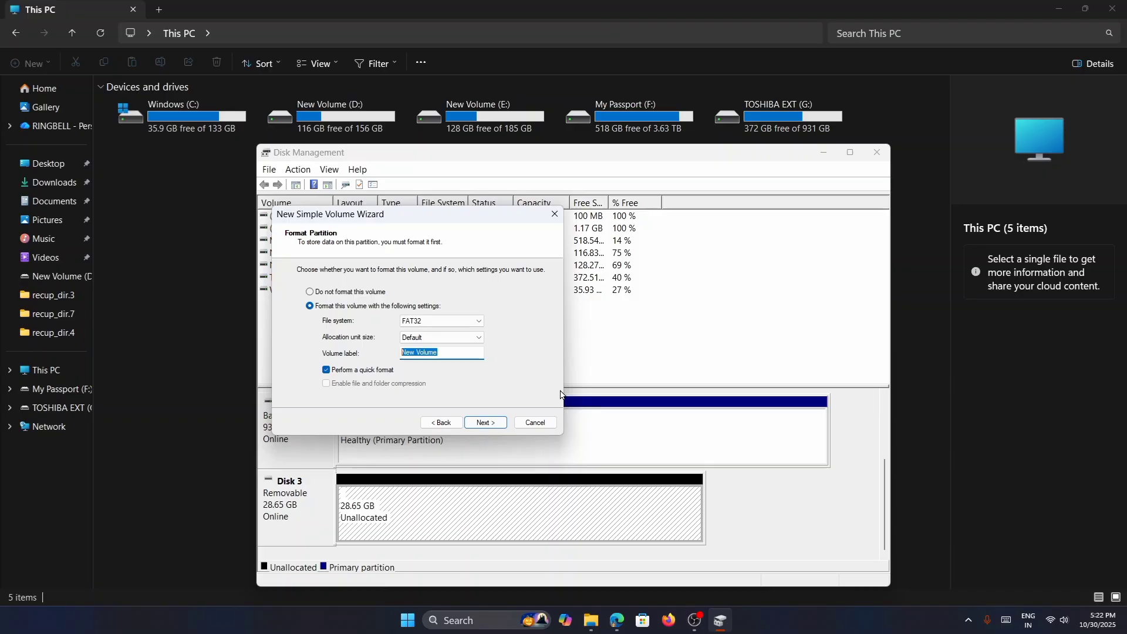
{"action": "type", "text": "Sandisk"}
{"action": "left_click", "coordinate": [485, 422]}
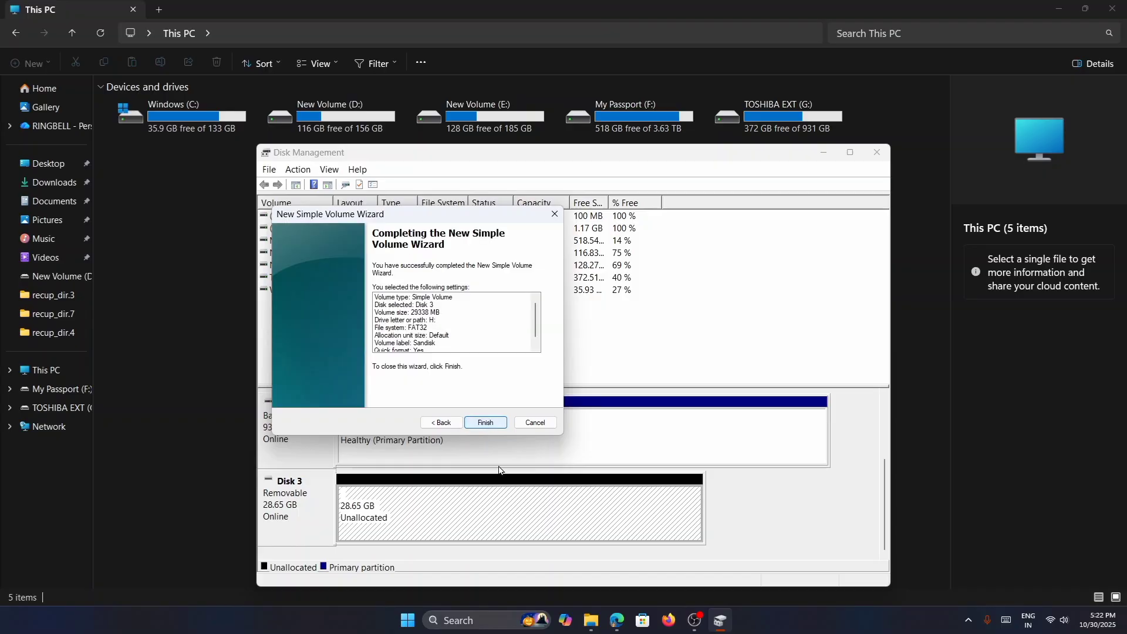
- Review the summary of the selected volume settings and finish the wizard to create the volume
{"action": "scroll", "coordinate": [459, 338], "scroll_direction": "down", "scroll_amount": 2}
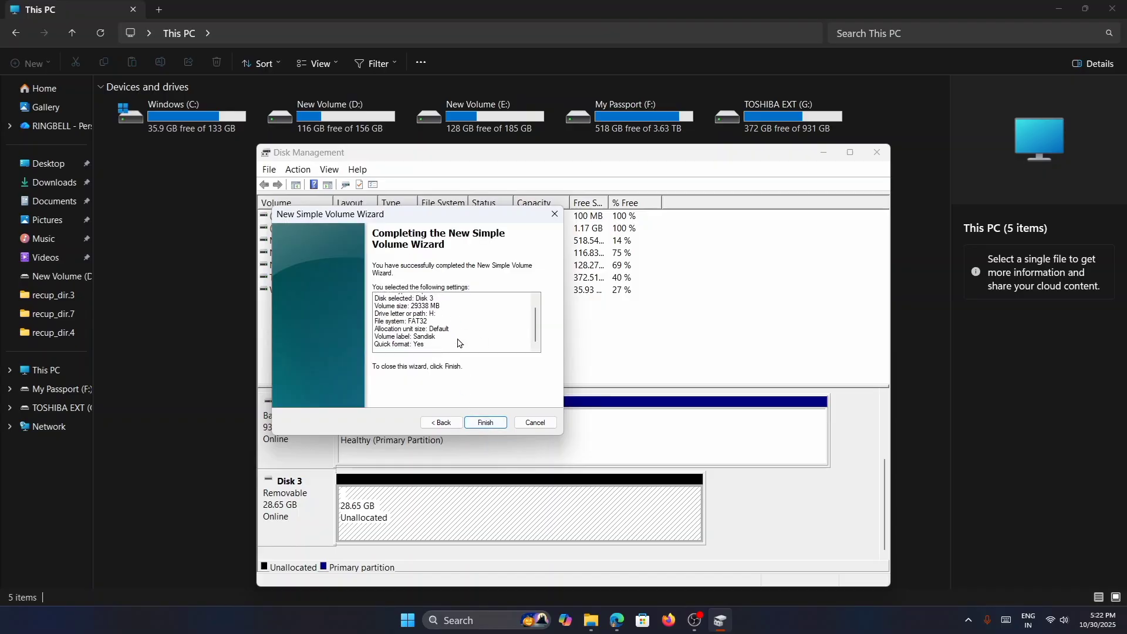
{"action": "scroll", "coordinate": [460, 340], "scroll_direction": "up", "scroll_amount": 2}
{"action": "left_click", "coordinate": [486, 422]}
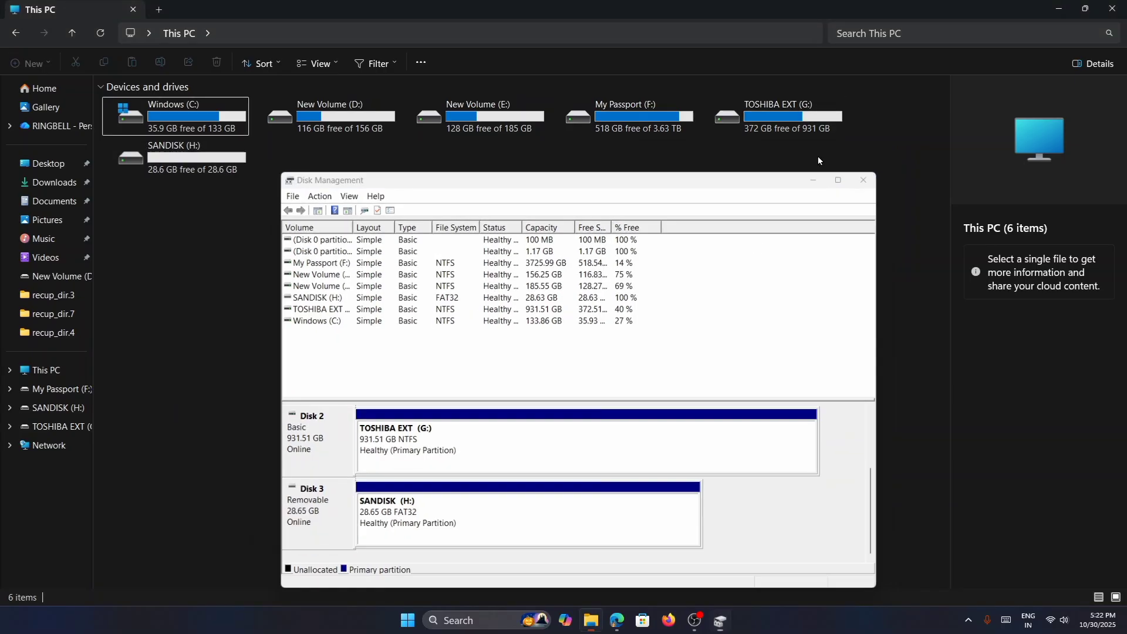
- Open the SANDISK (H:) drive in File Explorer to check its contents, and return to This PC
{"action": "left_click", "coordinate": [822, 153]}
{"action": "left_click", "coordinate": [214, 167]}
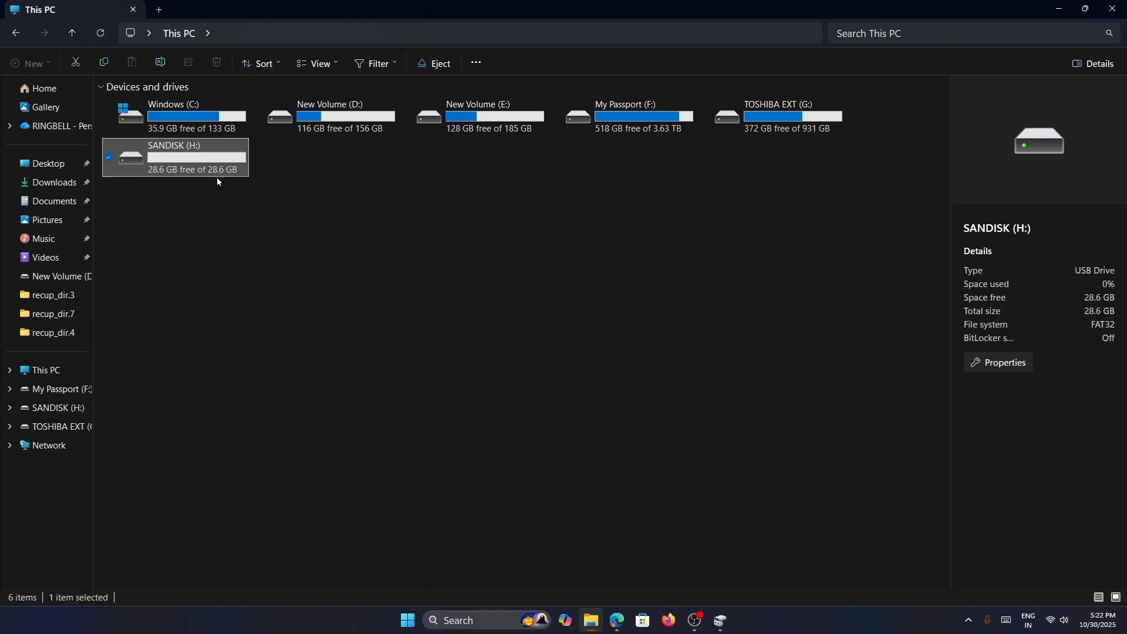
{"action": "double_click", "coordinate": [214, 163]}
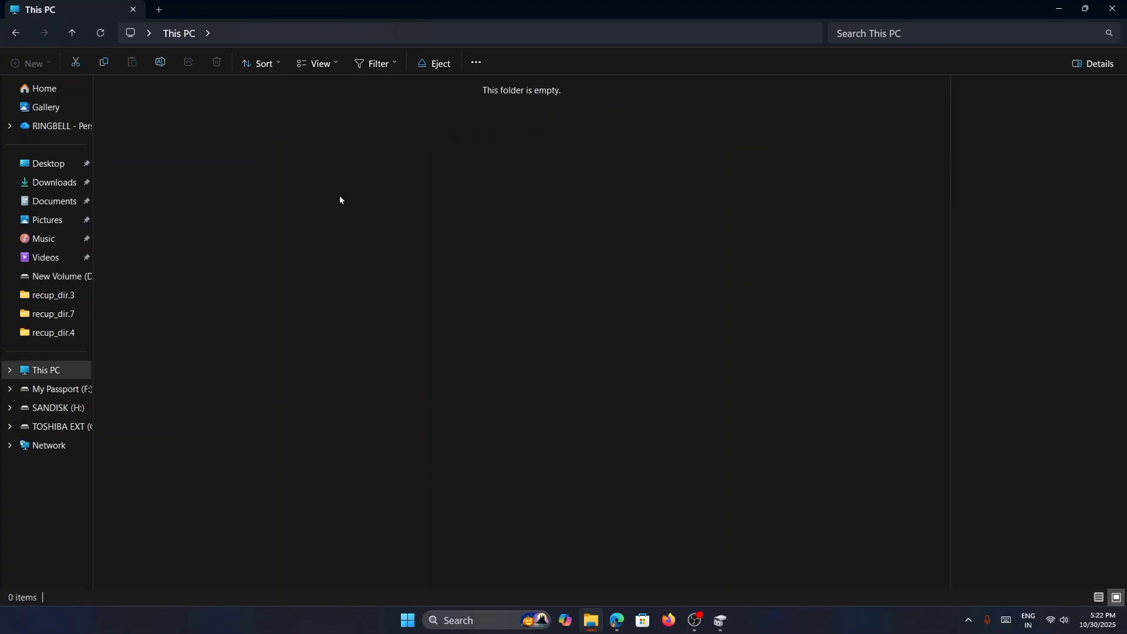
{"action": "left_click", "coordinate": [25, 37]}
{"action": "left_click", "coordinate": [259, 238]}
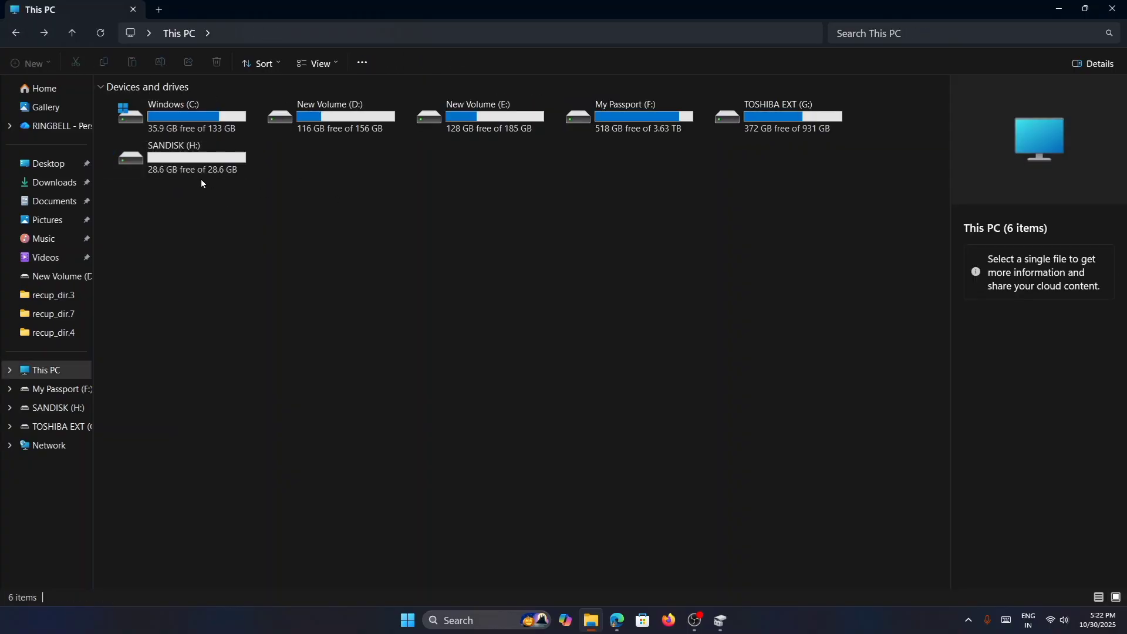
- Quick-format the SANDISK (H:) drive as FAT32 with a 16 kilobytes allocation unit size
{"action": "right_click", "coordinate": [182, 158]}
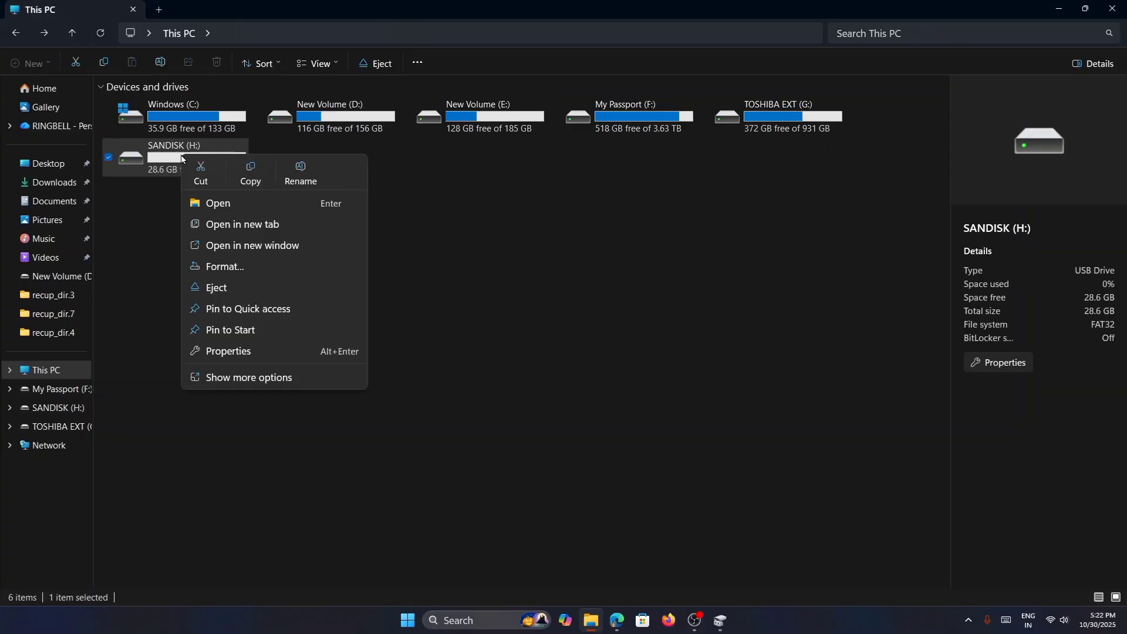
{"action": "left_click", "coordinate": [227, 266]}
{"action": "left_click", "coordinate": [124, 386]}
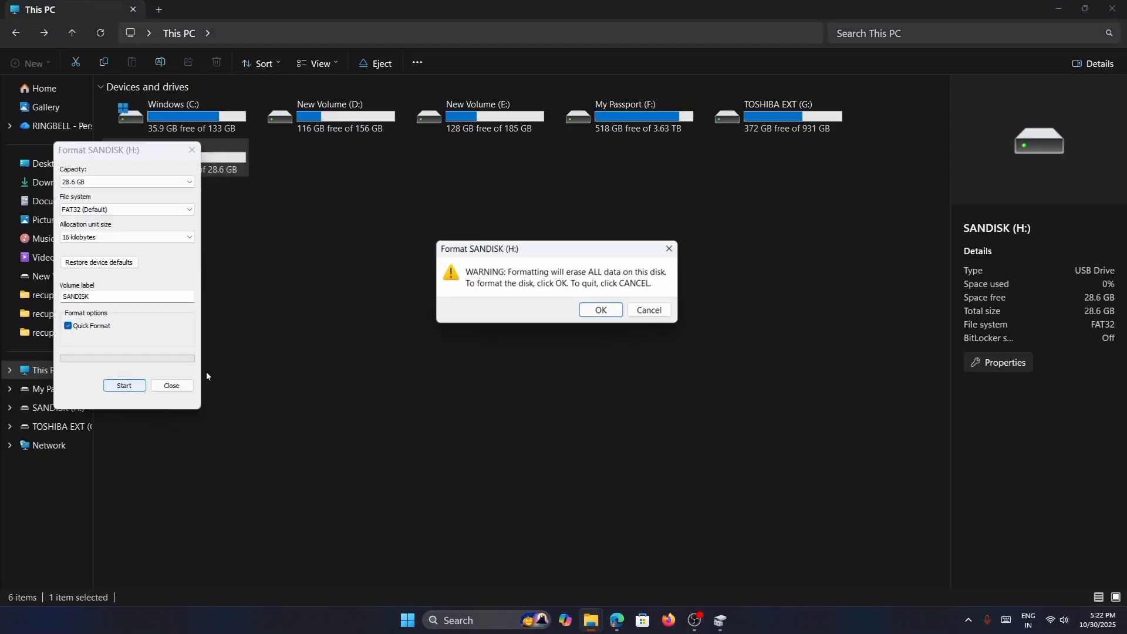
{"action": "left_click", "coordinate": [605, 314]}
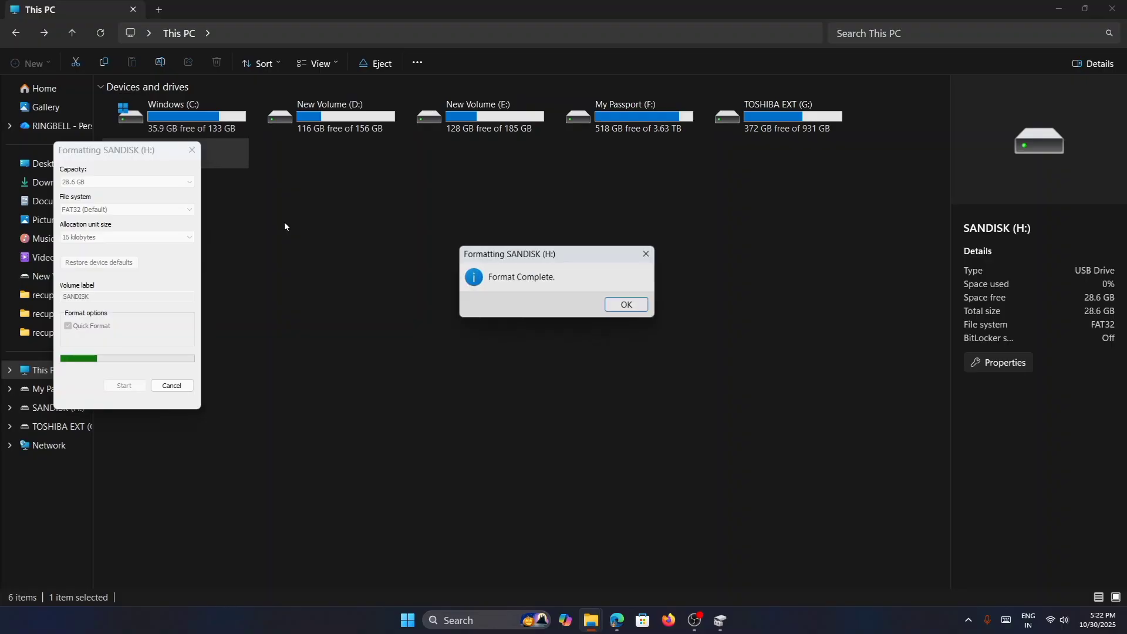
{"action": "left_click", "coordinate": [626, 311]}
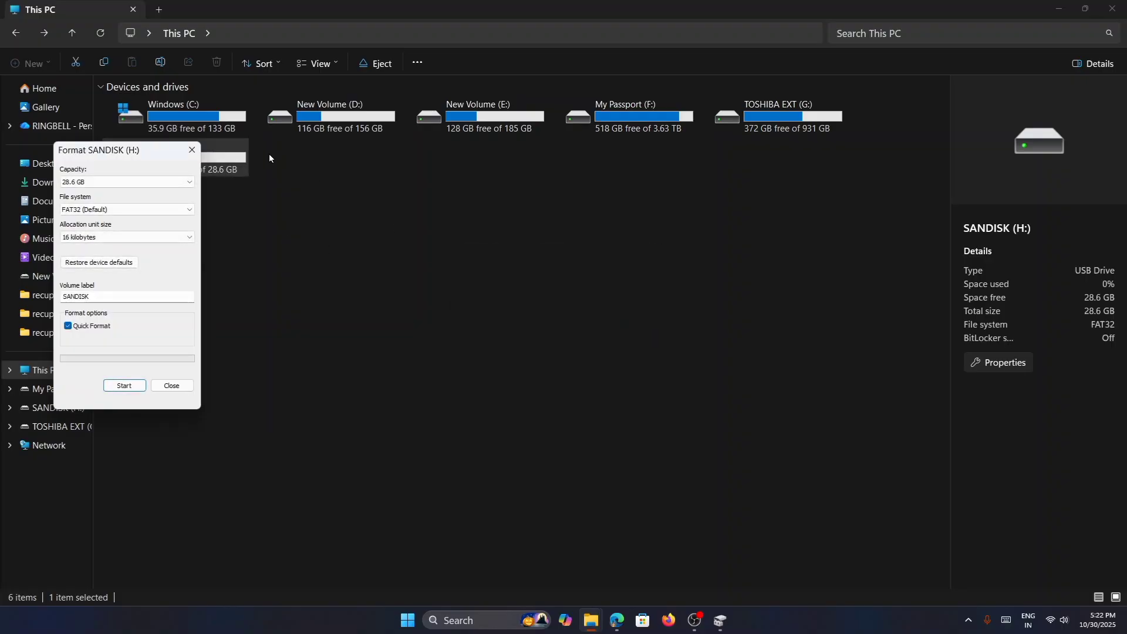
- Close the Format dialog of the SANDISK (H:) drive and clear the drive selection
{"action": "left_click", "coordinate": [192, 150]}
{"action": "left_click", "coordinate": [289, 204]}
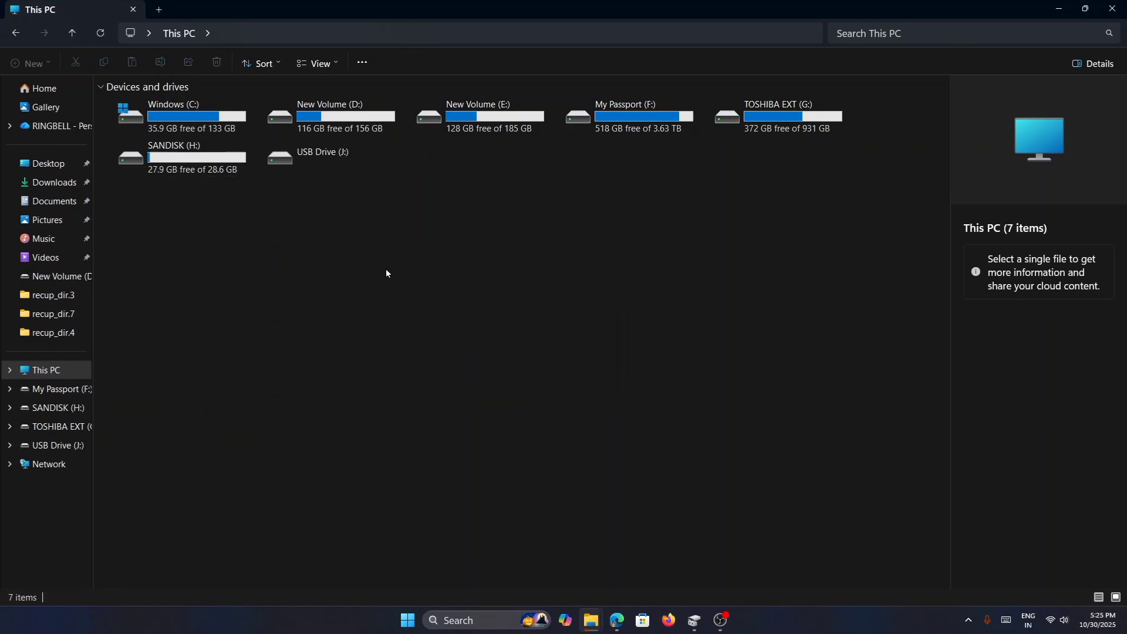
- Try to quick-format USB Drive (J:) with the FAT file system and default allocation size, and dismiss the format dialogs
{"action": "left_click", "coordinate": [320, 171]}
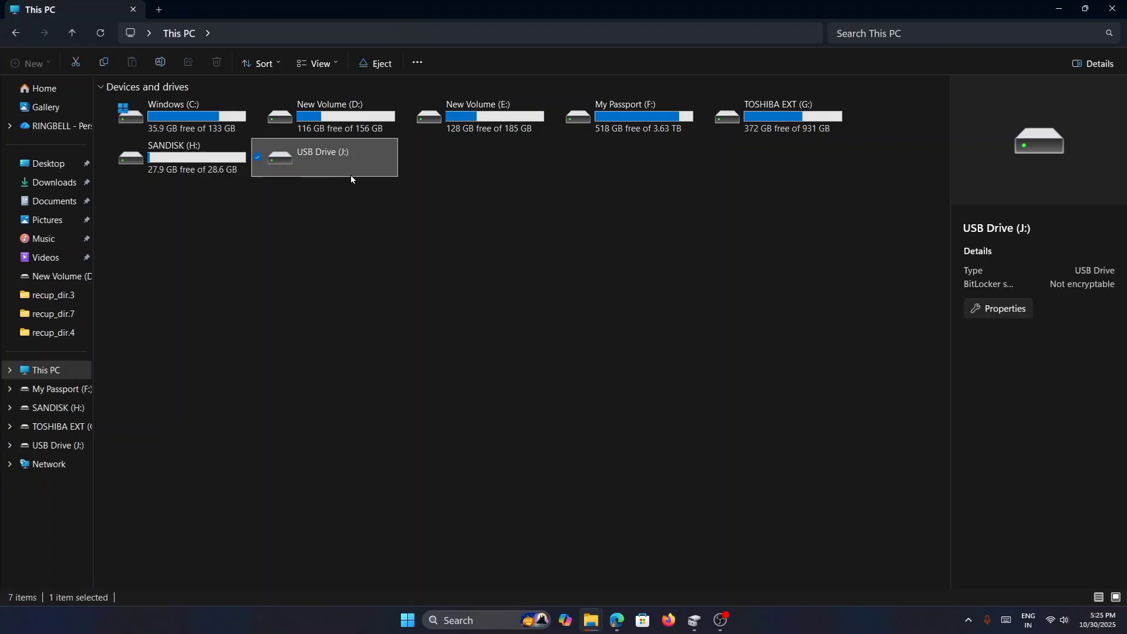
{"action": "double_click", "coordinate": [340, 163]}
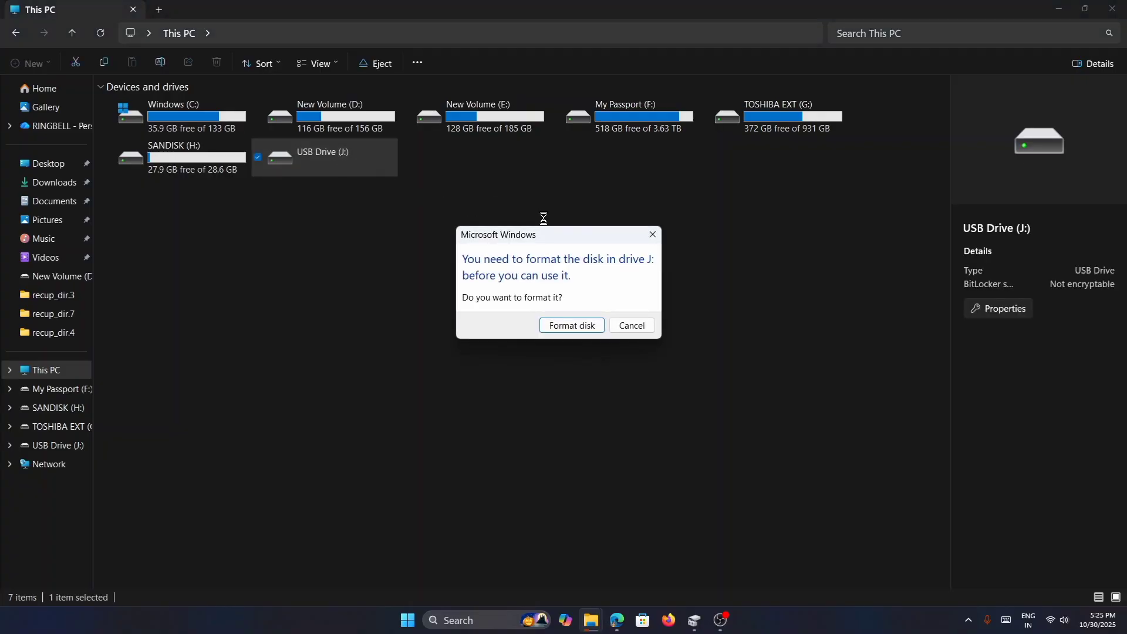
{"action": "left_click", "coordinate": [571, 326]}
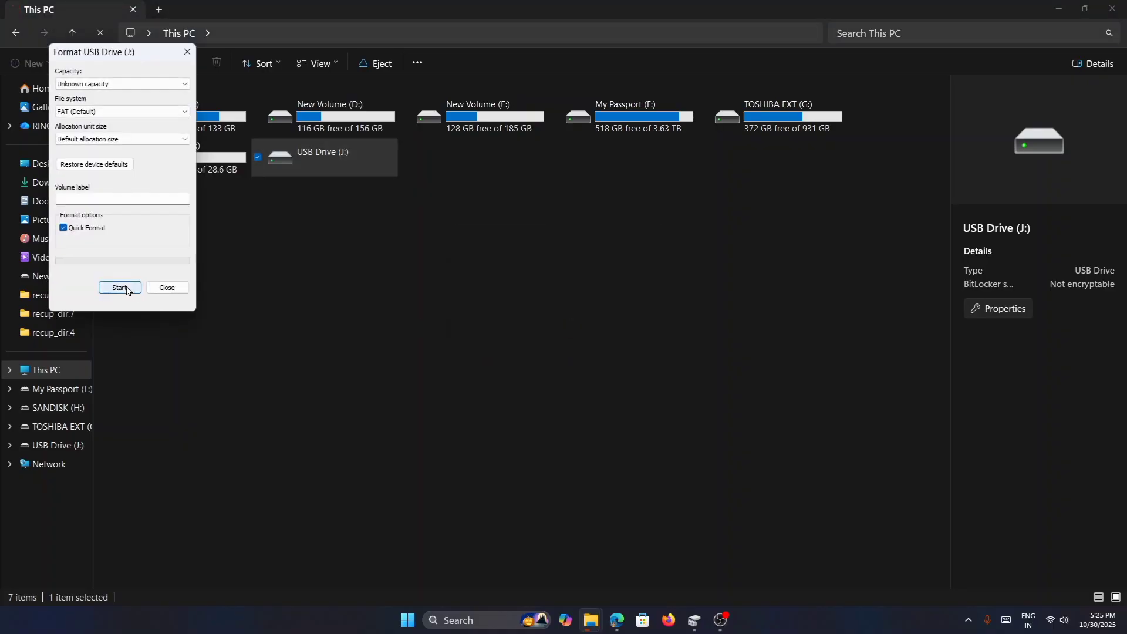
{"action": "left_click", "coordinate": [120, 287]}
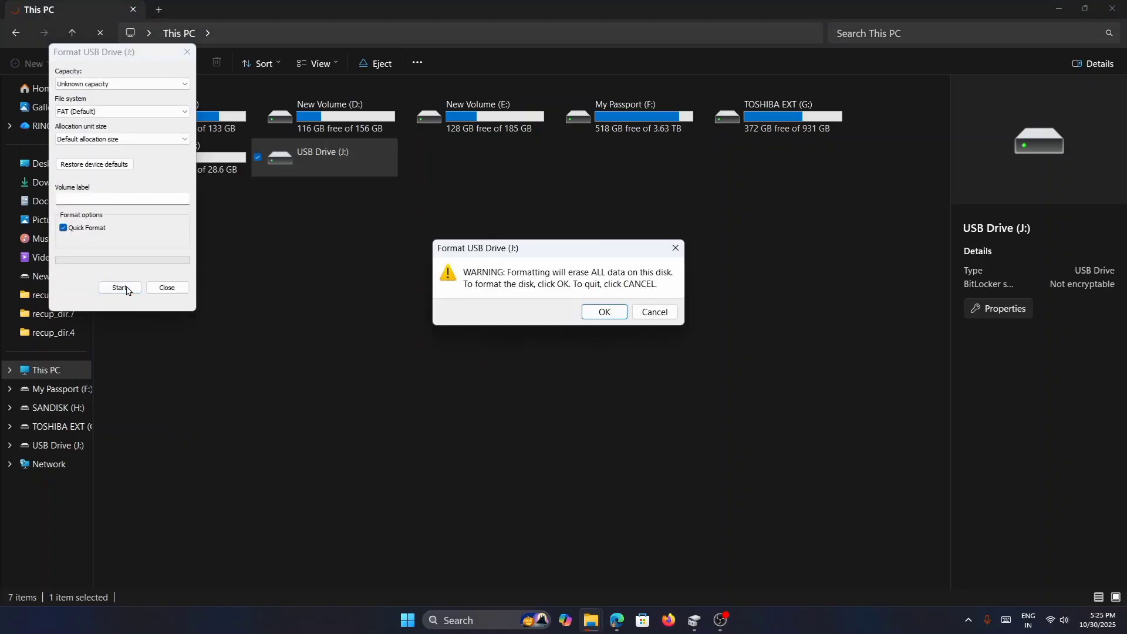
{"action": "left_click", "coordinate": [605, 311]}
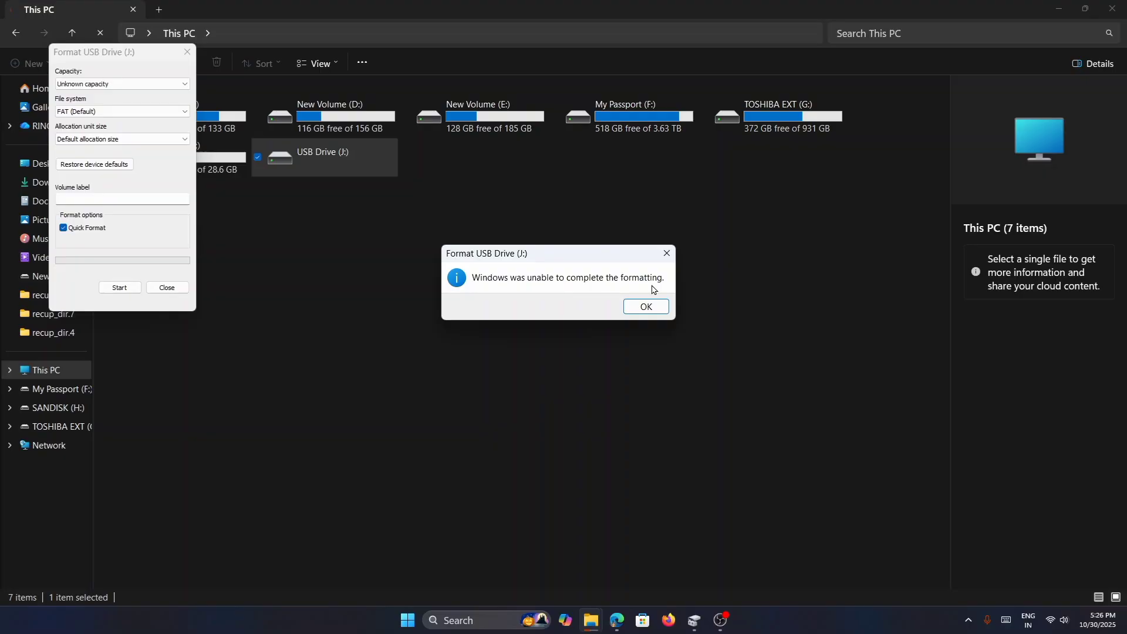
{"action": "left_click", "coordinate": [649, 308]}
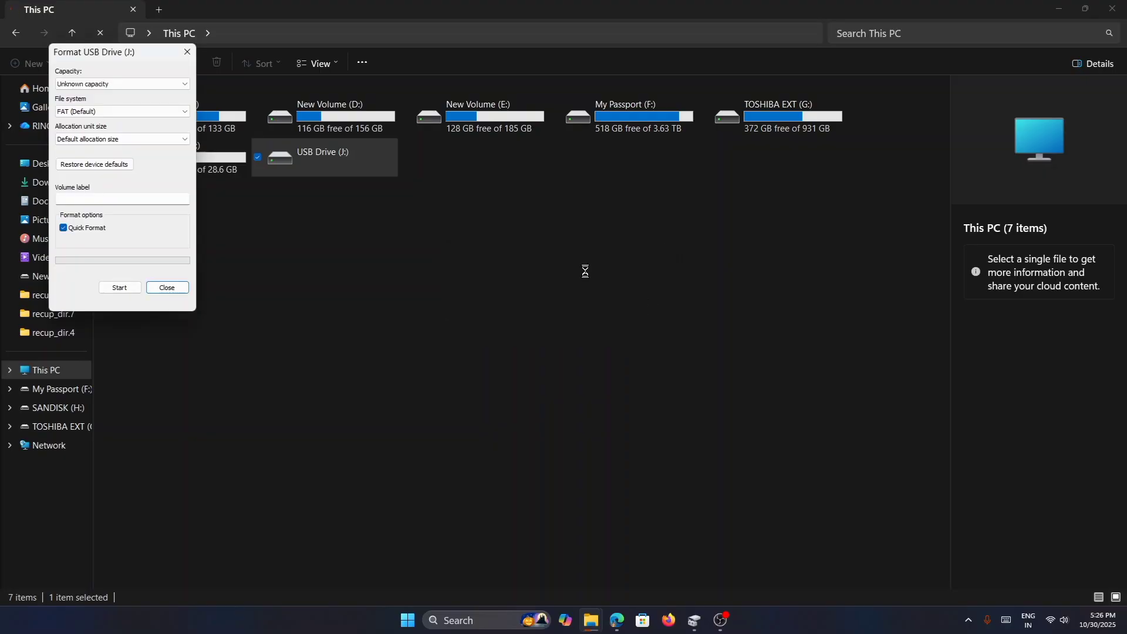
{"action": "left_click", "coordinate": [188, 52]}
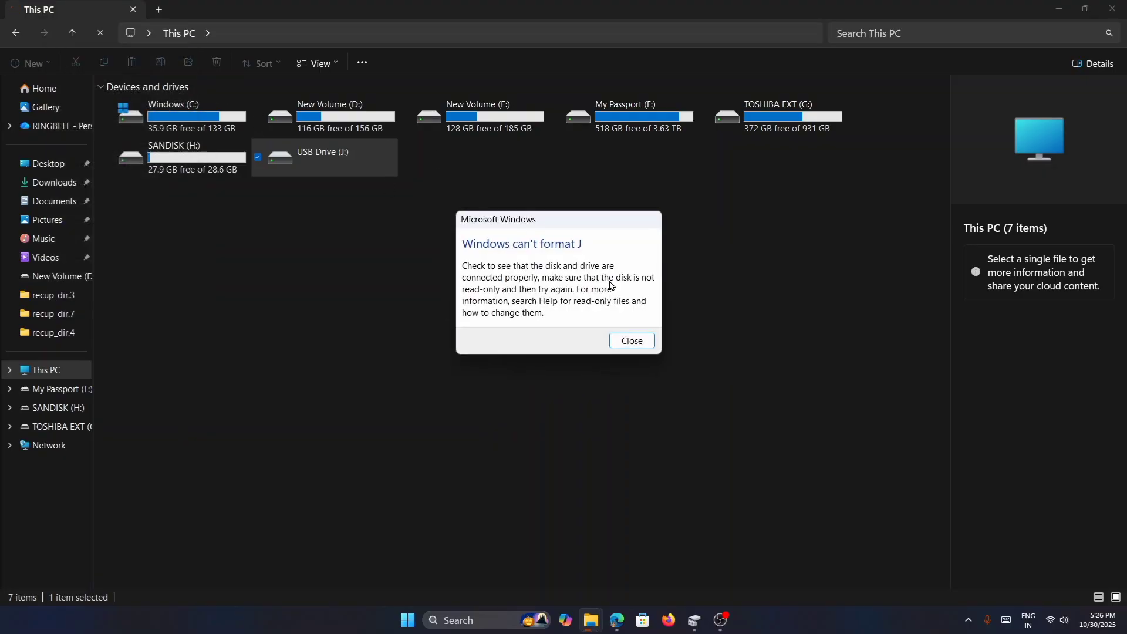
{"action": "left_click", "coordinate": [631, 343]}
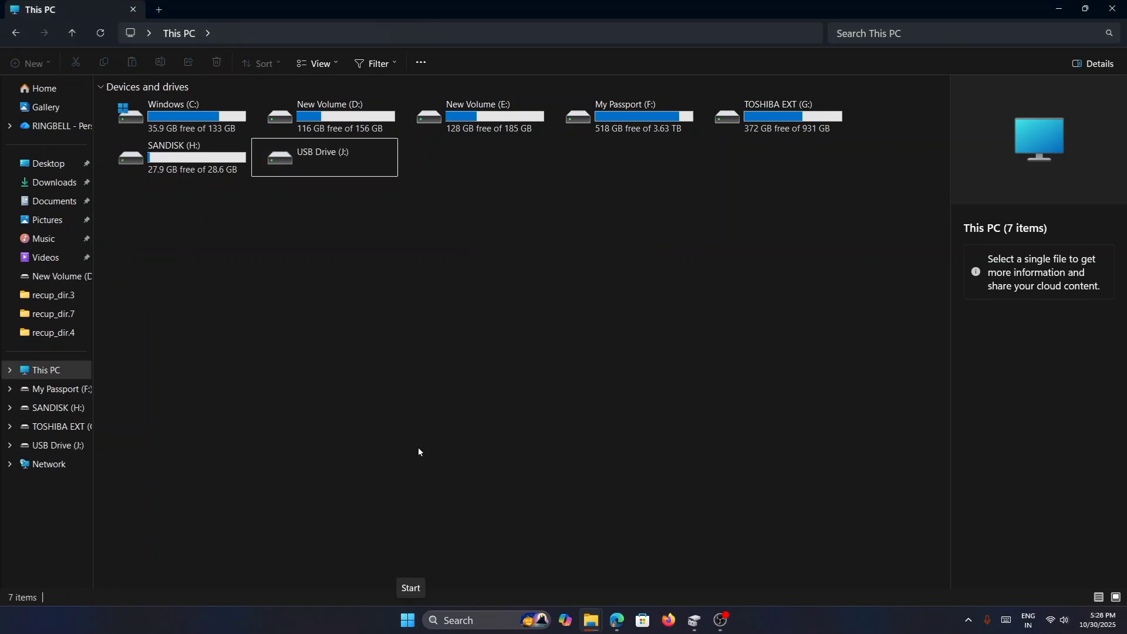
- In Disk Management, start a new simple volume on Disk 4's unallocated space with the default size and drive letter I
{"action": "right_click", "coordinate": [413, 623]}
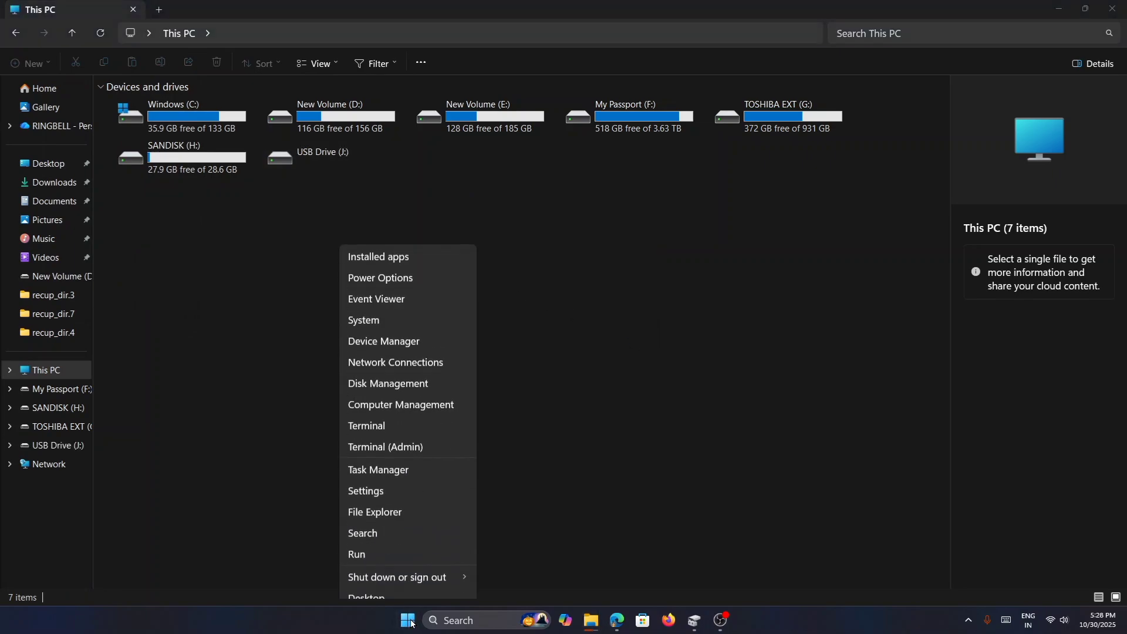
{"action": "left_click", "coordinate": [403, 376]}
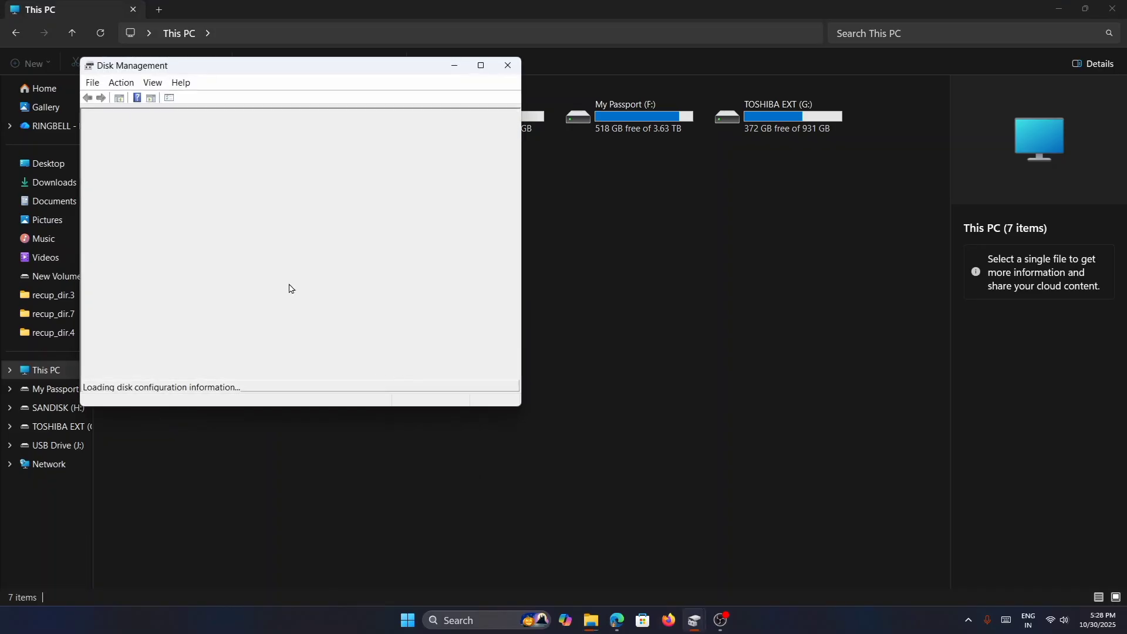
{"action": "left_click_drag", "start_coordinate": [329, 67], "coordinate": [533, 138]}
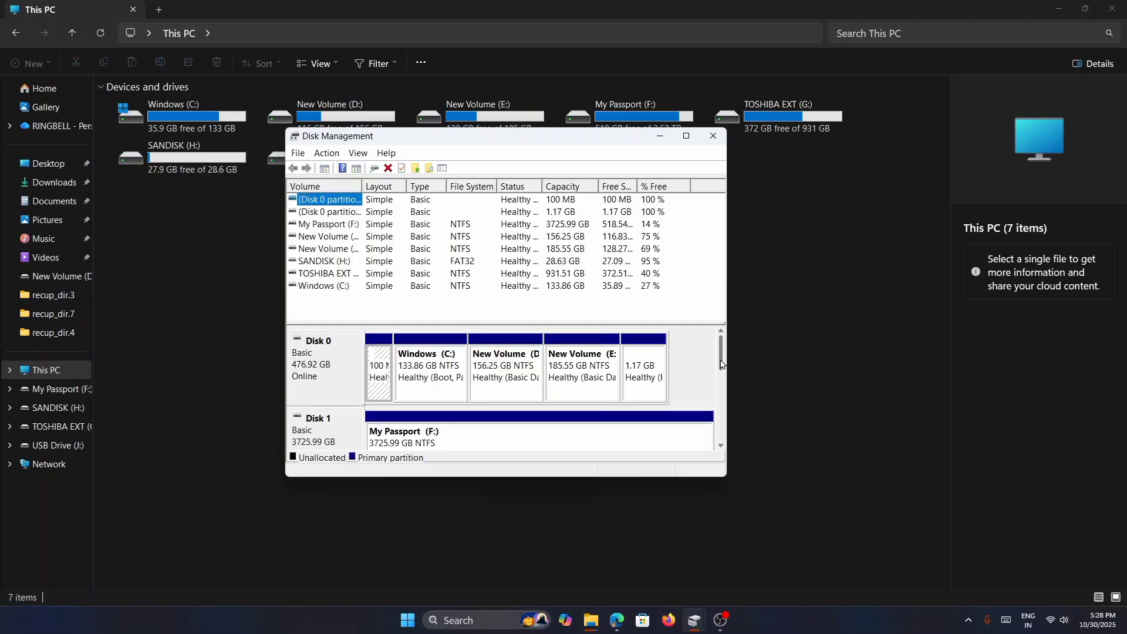
{"action": "scroll", "coordinate": [707, 423], "scroll_direction": "down", "scroll_amount": 6}
{"action": "right_click", "coordinate": [473, 372]}
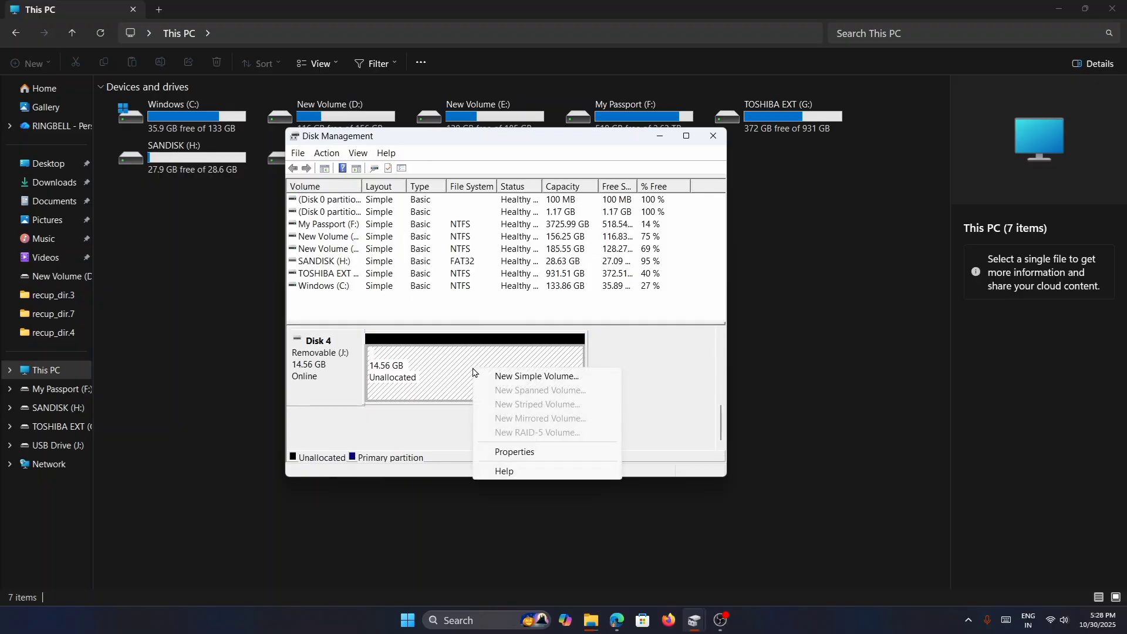
{"action": "left_click", "coordinate": [534, 377]}
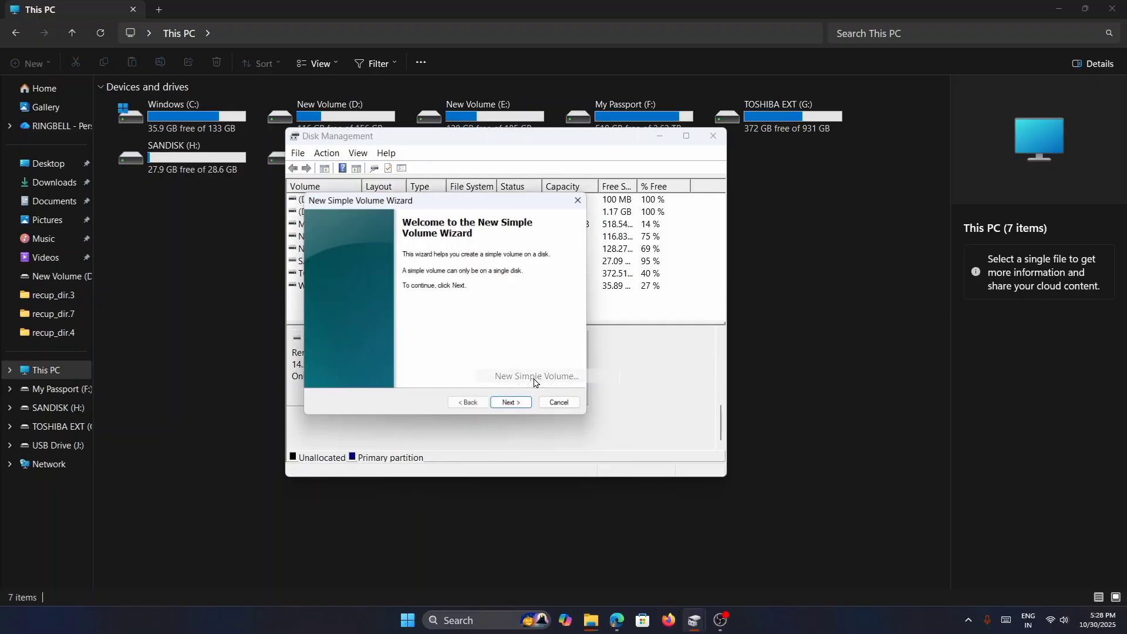
{"action": "left_click", "coordinate": [513, 406]}
{"action": "left_click", "coordinate": [520, 408]}
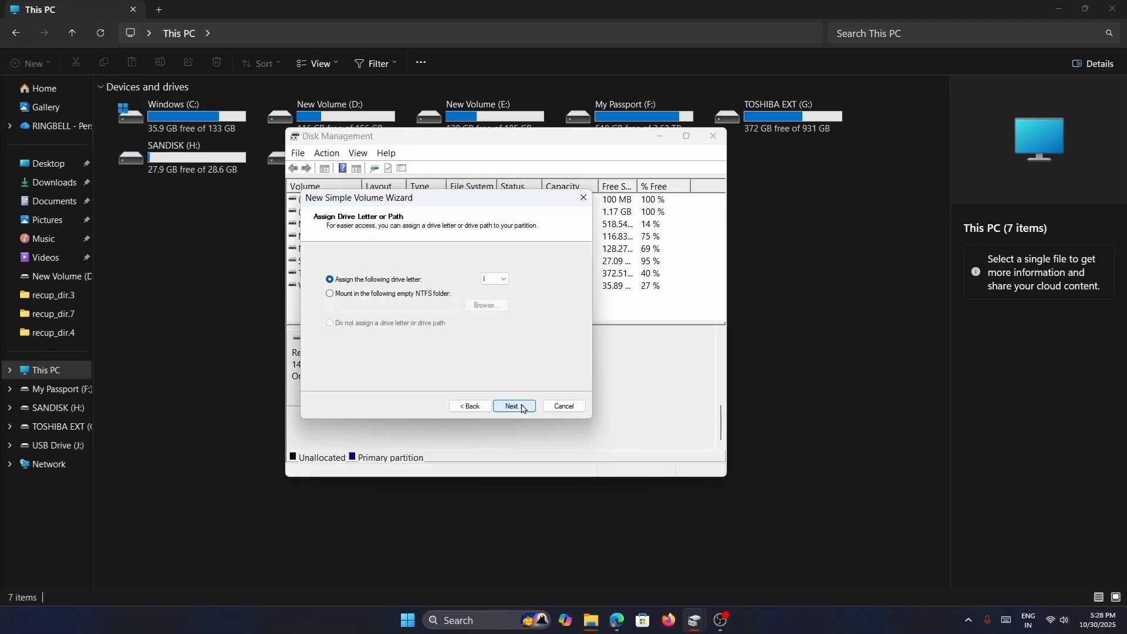
{"action": "left_click", "coordinate": [521, 408]}
- Create the volume as a quick-formatted FAT32 partition with the label SANDISK 2, and close Disk Management
{"action": "left_click", "coordinate": [495, 307]}
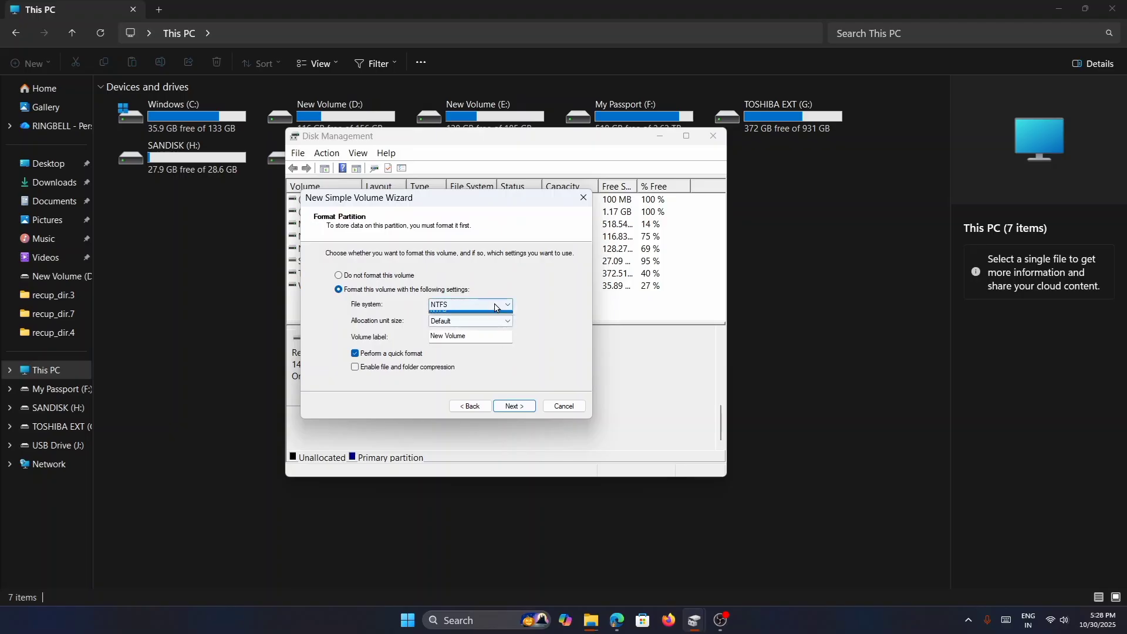
{"action": "left_click", "coordinate": [476, 323]}
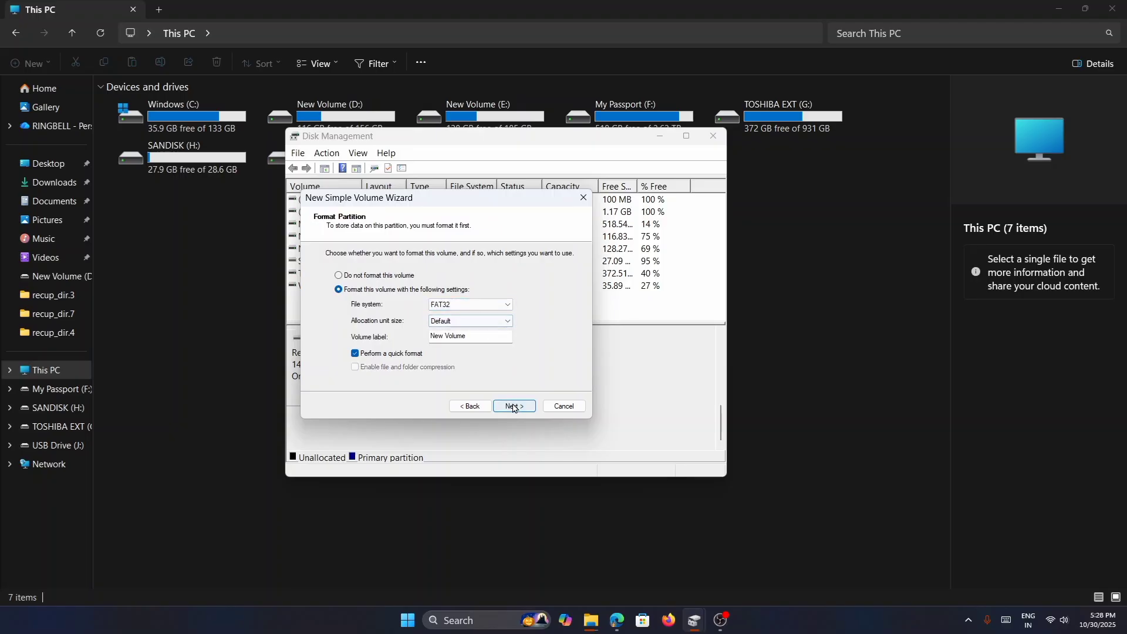
{"action": "left_click", "coordinate": [475, 335]}
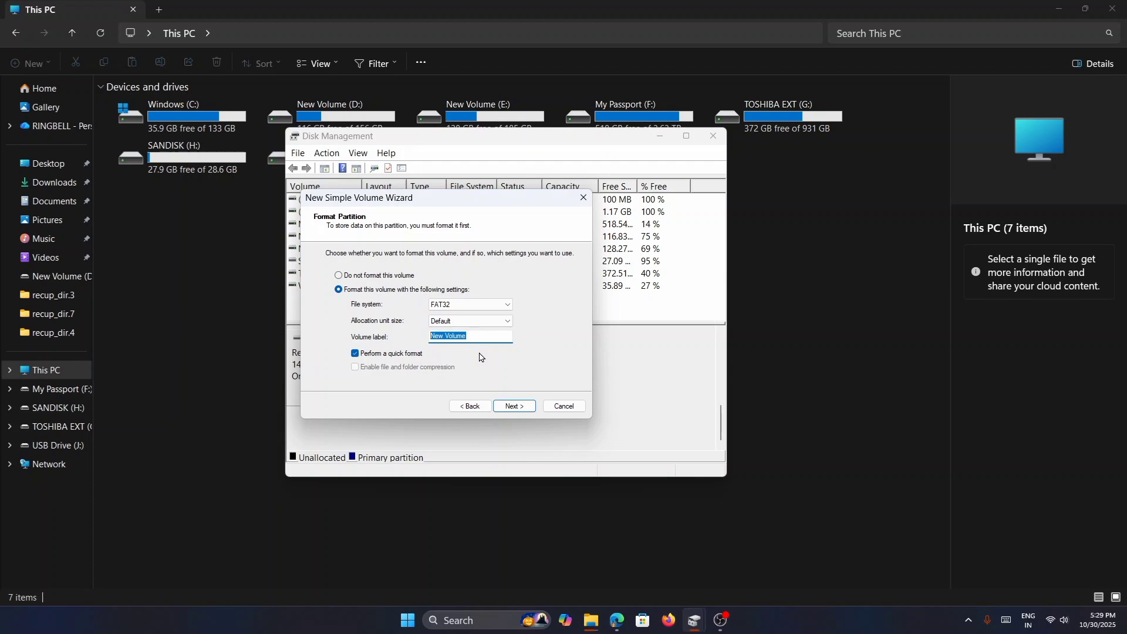
{"action": "type", "text": "sandisk 2"}
{"action": "left_click", "coordinate": [513, 405]}
{"action": "left_click", "coordinate": [510, 403]}
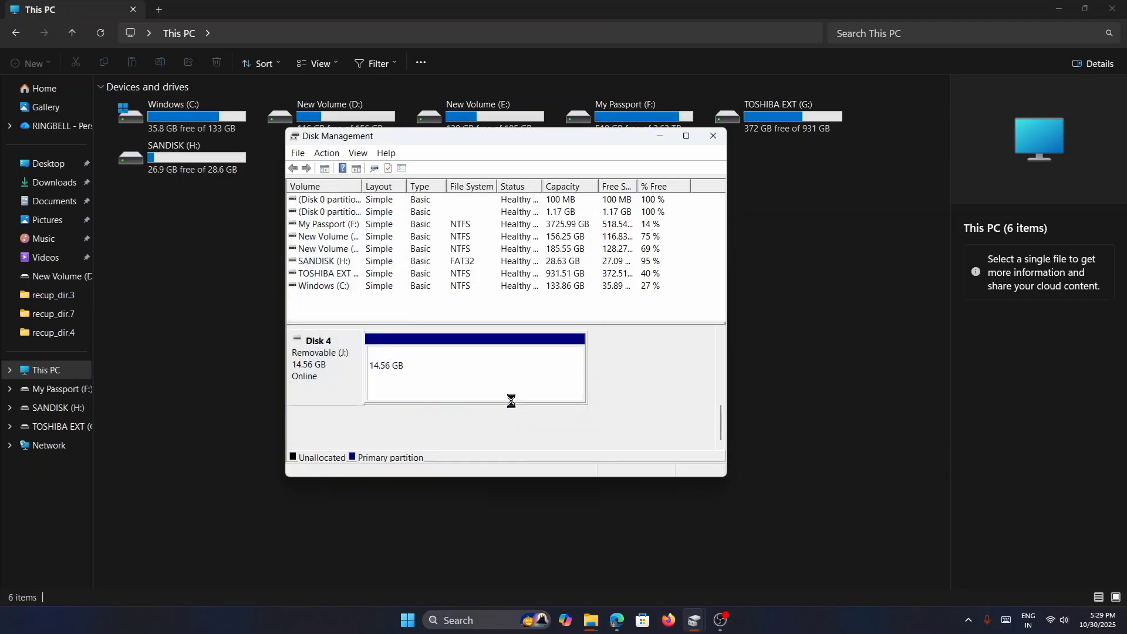
{"action": "left_click_drag", "start_coordinate": [529, 144], "coordinate": [550, 242]}
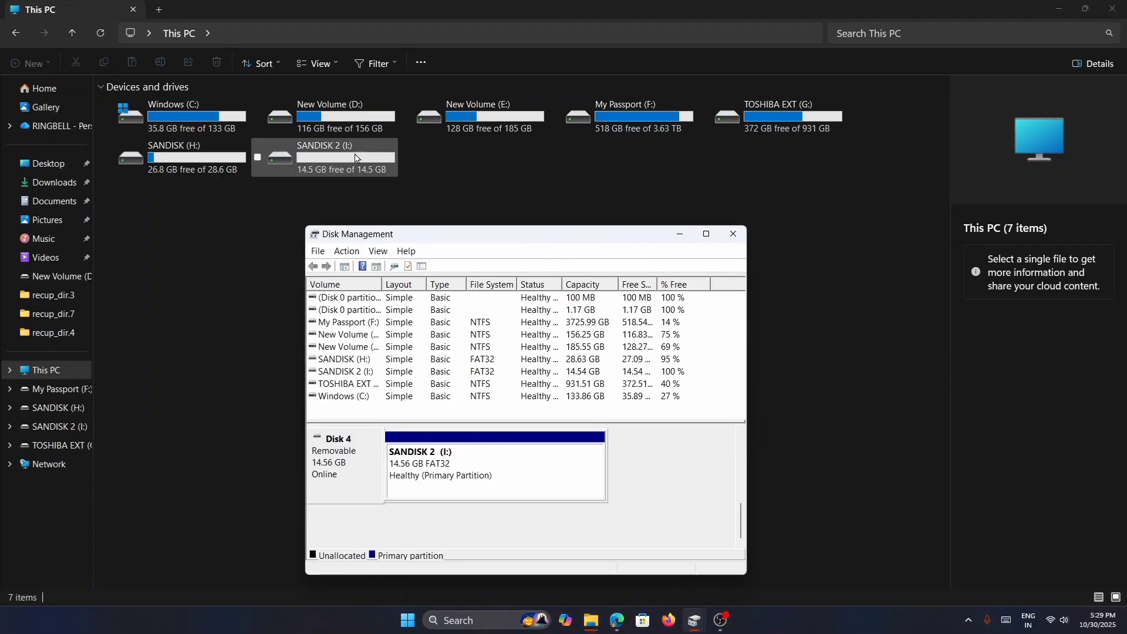
{"action": "left_click", "coordinate": [733, 233]}
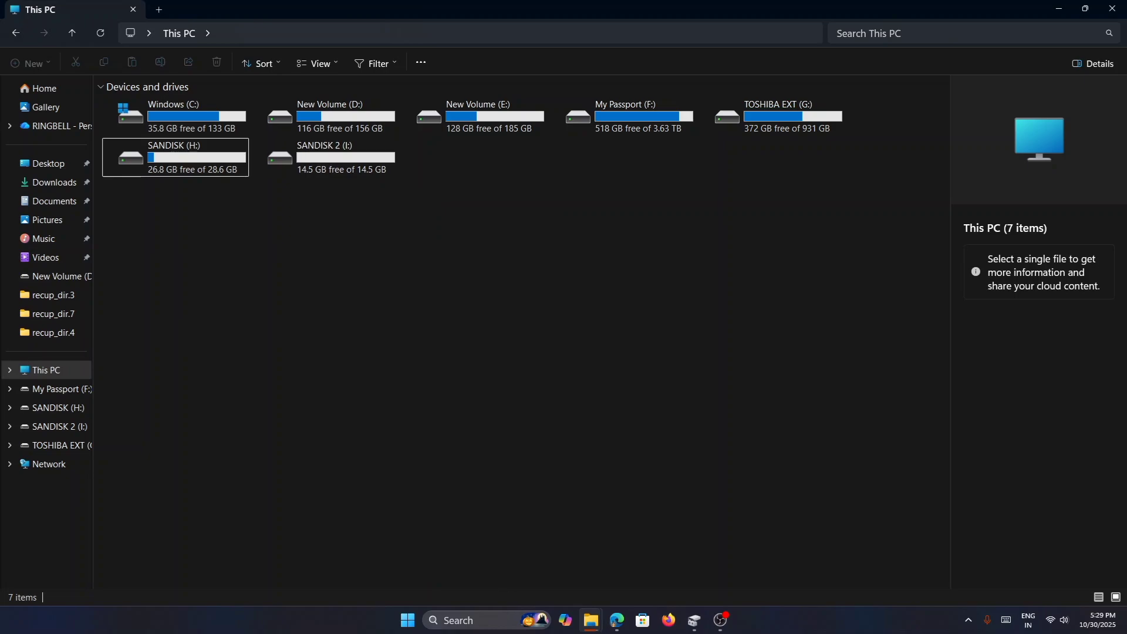
- Change the drive letter of the SANDISK 2 volume on Disk 4 to J in Disk Management, and close it
{"action": "right_click", "coordinate": [415, 626]}
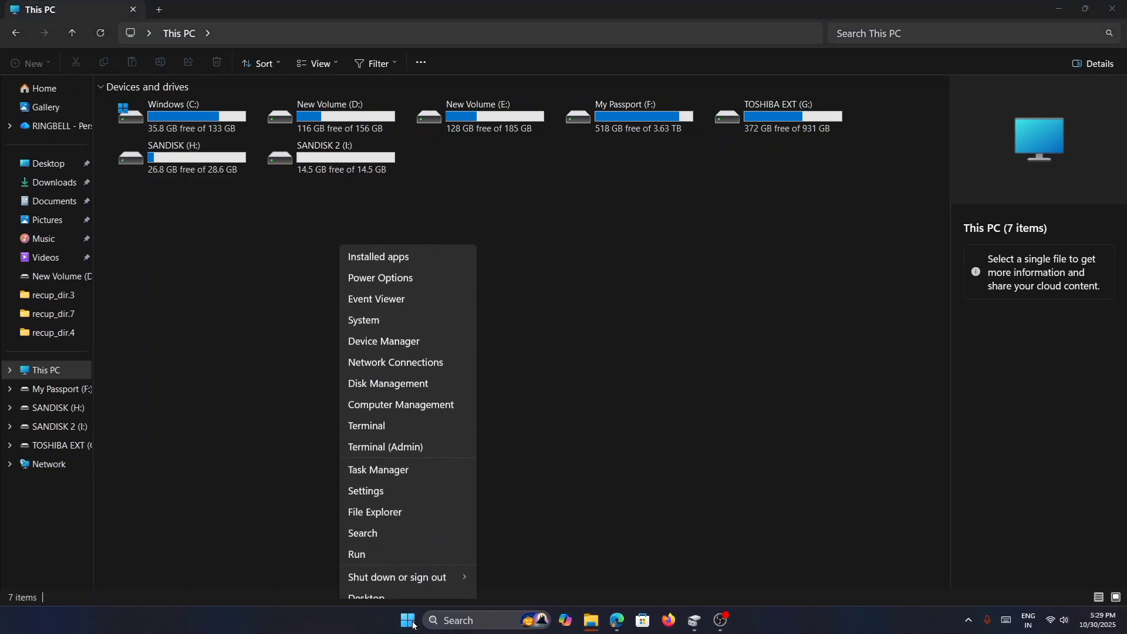
{"action": "left_click", "coordinate": [413, 373]}
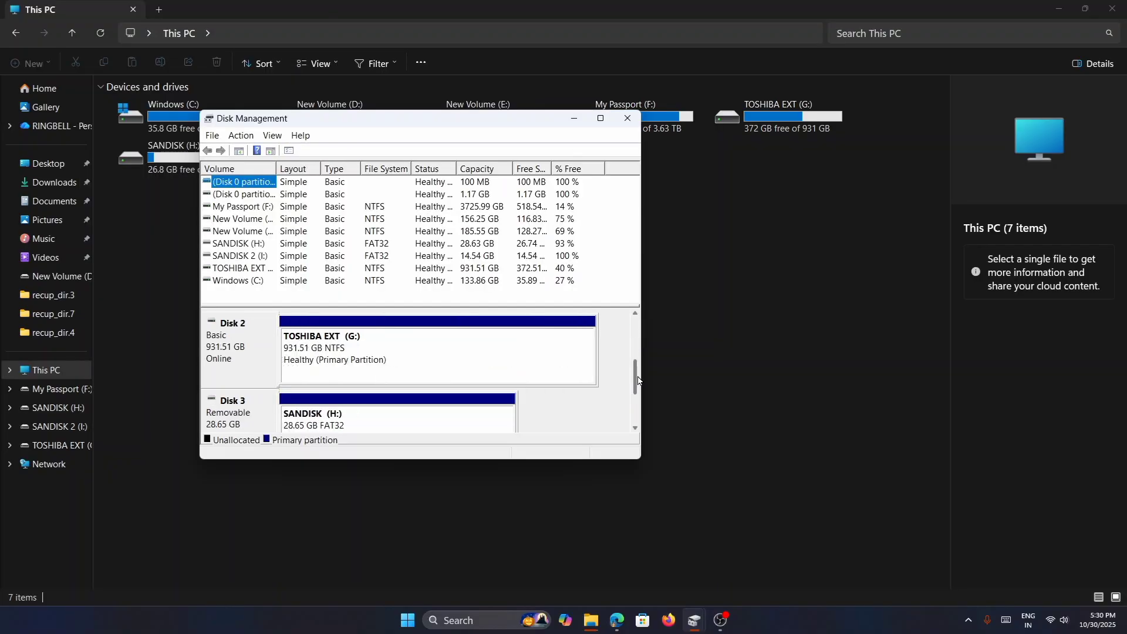
{"action": "mouse_move", "coordinate": [636, 376]}
{"action": "left_mouse_down"}
{"action": "mouse_move", "coordinate": [639, 405]}
{"action": "mouse_move", "coordinate": [643, 392]}
{"action": "left_mouse_up"}
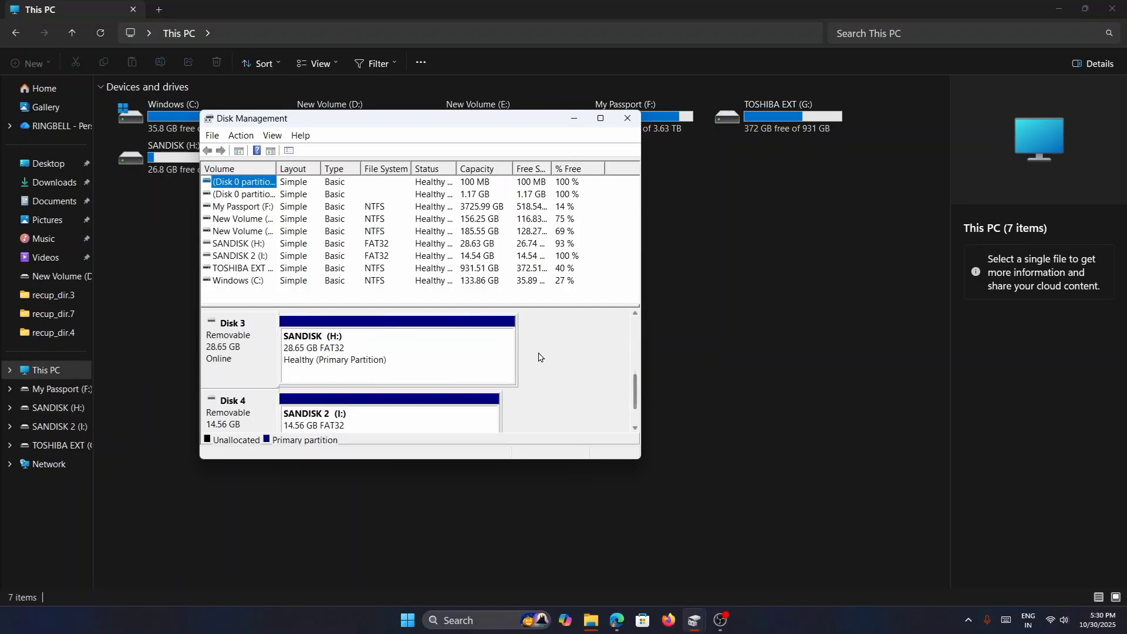
{"action": "right_click", "coordinate": [382, 421]}
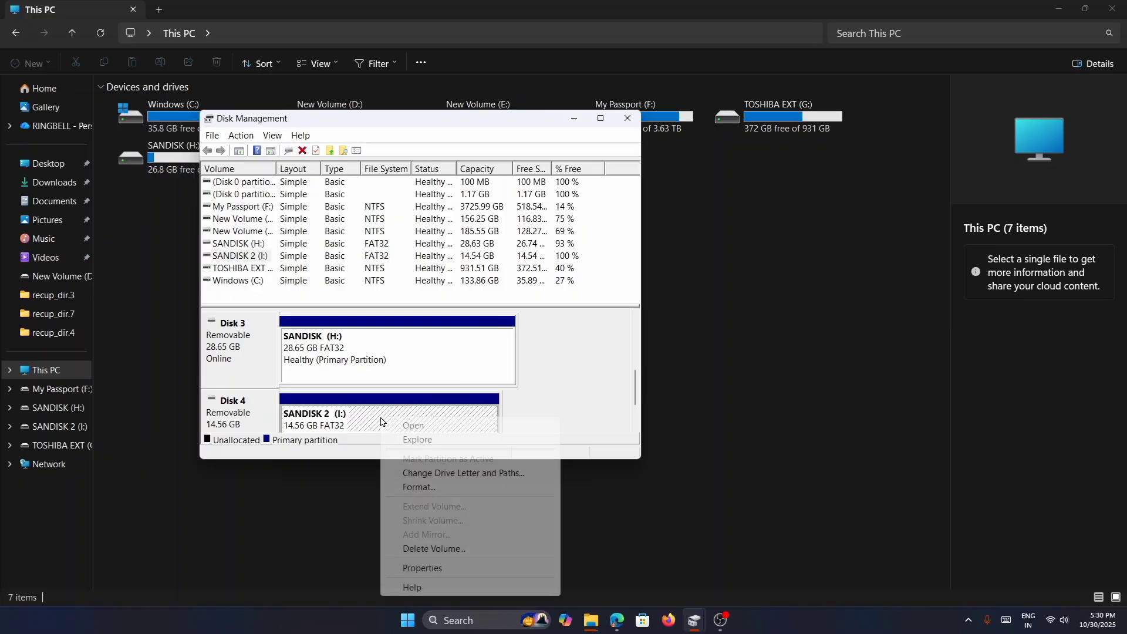
{"action": "left_click", "coordinate": [446, 474]}
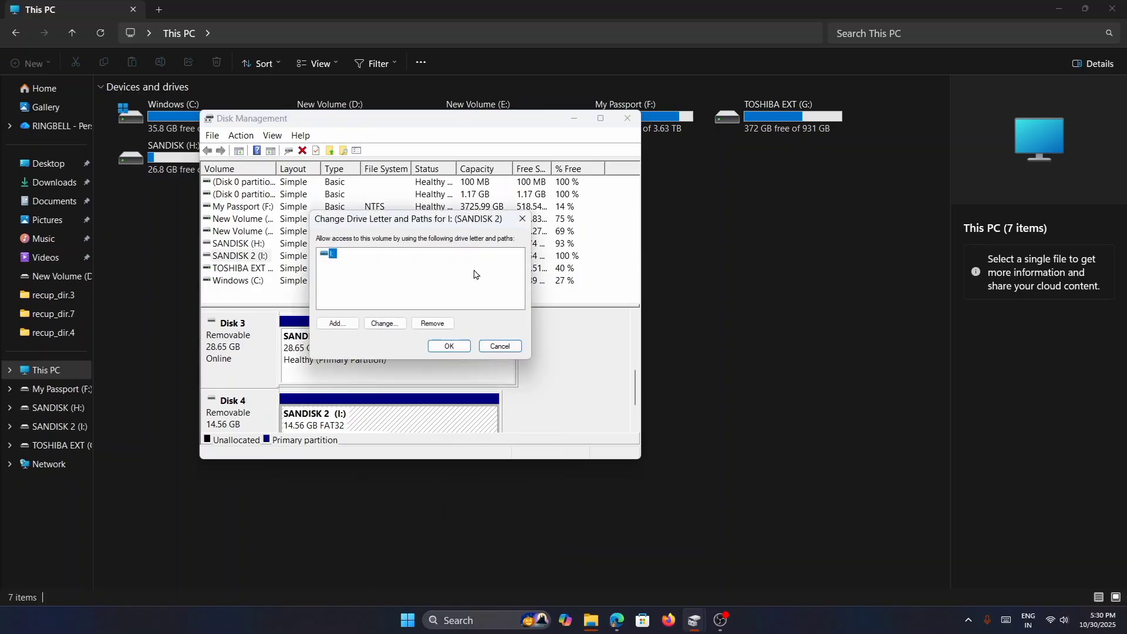
{"action": "left_click", "coordinate": [385, 323]}
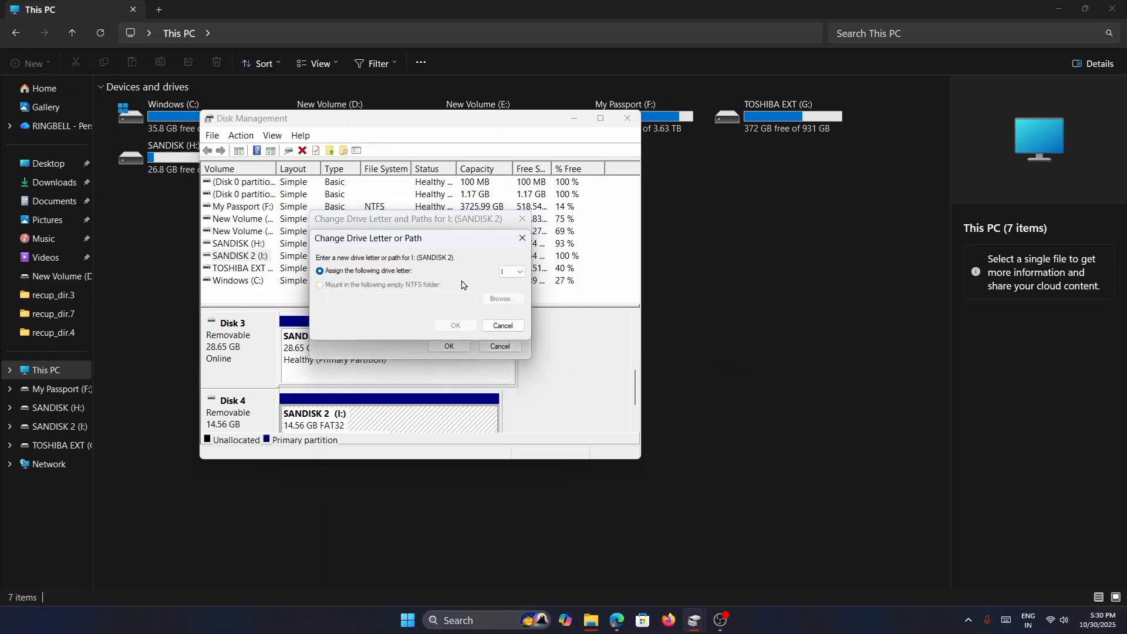
{"action": "left_click", "coordinate": [516, 278]}
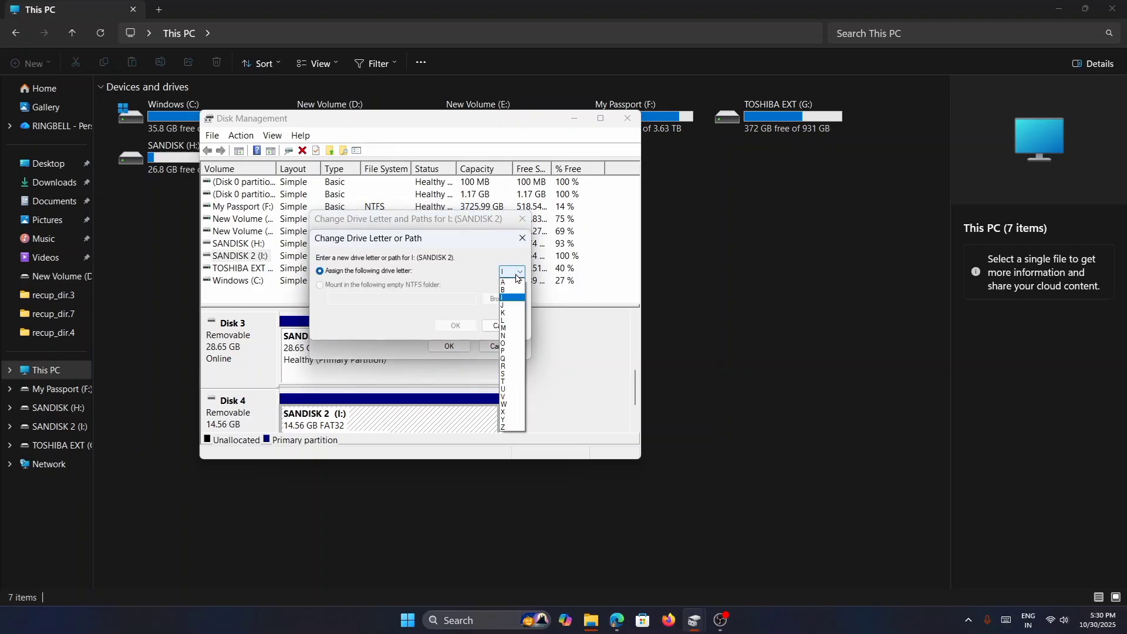
{"action": "left_click", "coordinate": [509, 309]}
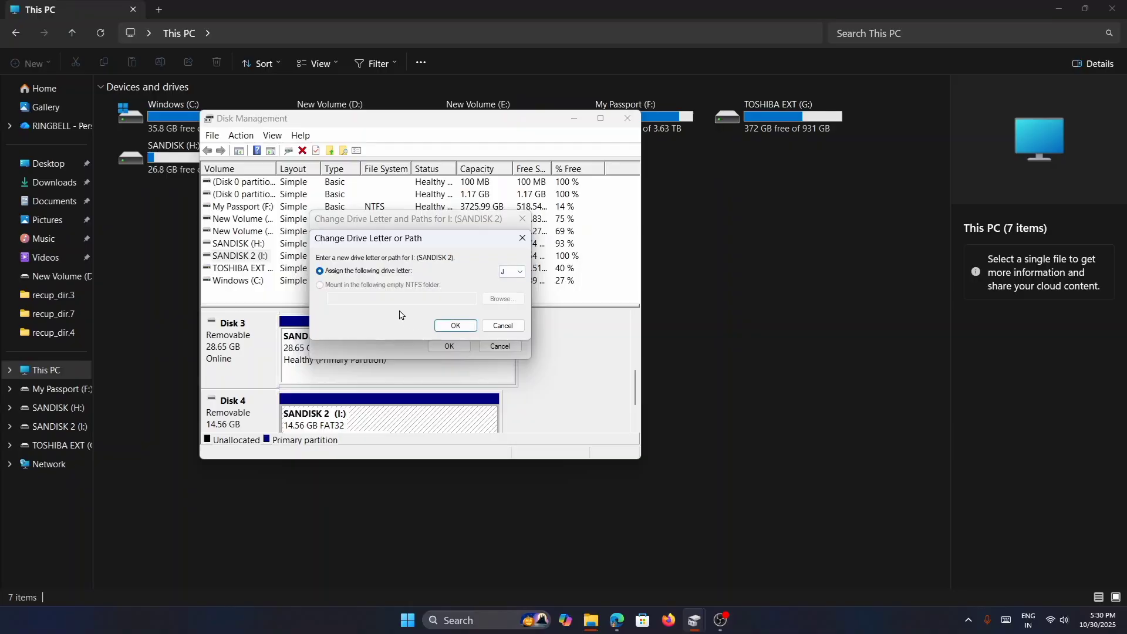
{"action": "left_click", "coordinate": [461, 330]}
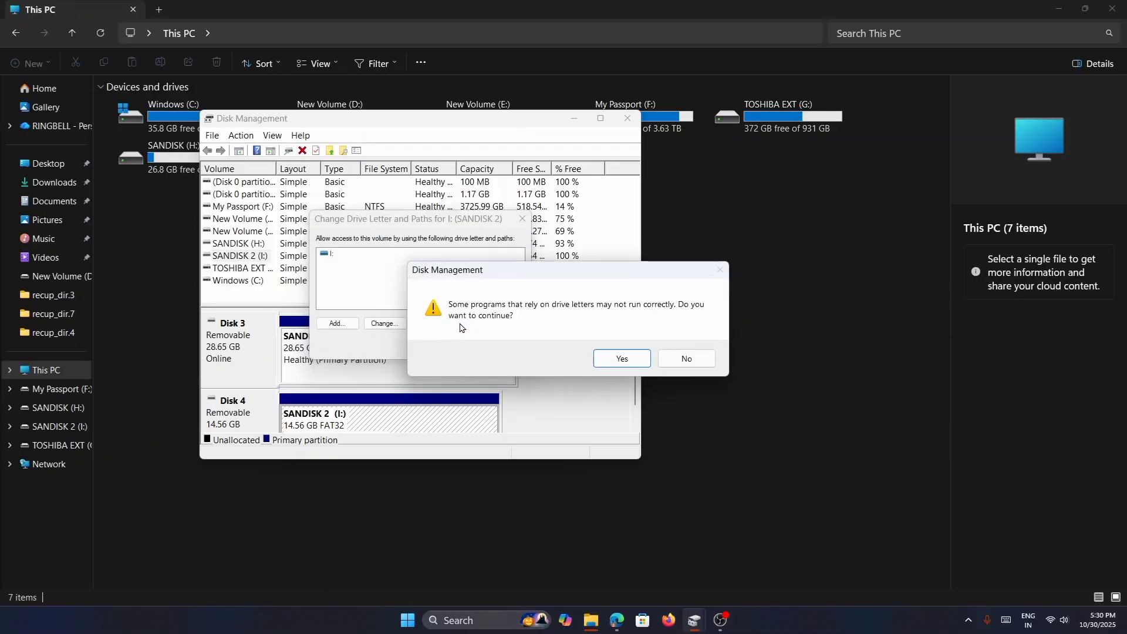
{"action": "left_click", "coordinate": [617, 360]}
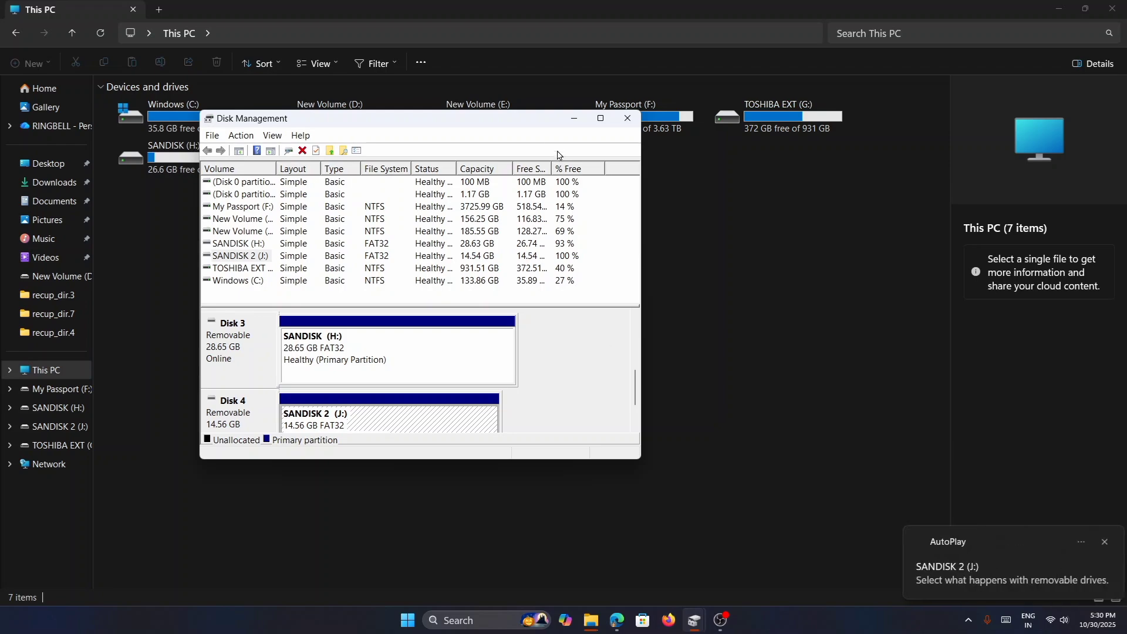
{"action": "left_click_drag", "start_coordinate": [539, 121], "coordinate": [540, 240]}
{"action": "left_click", "coordinate": [627, 239]}
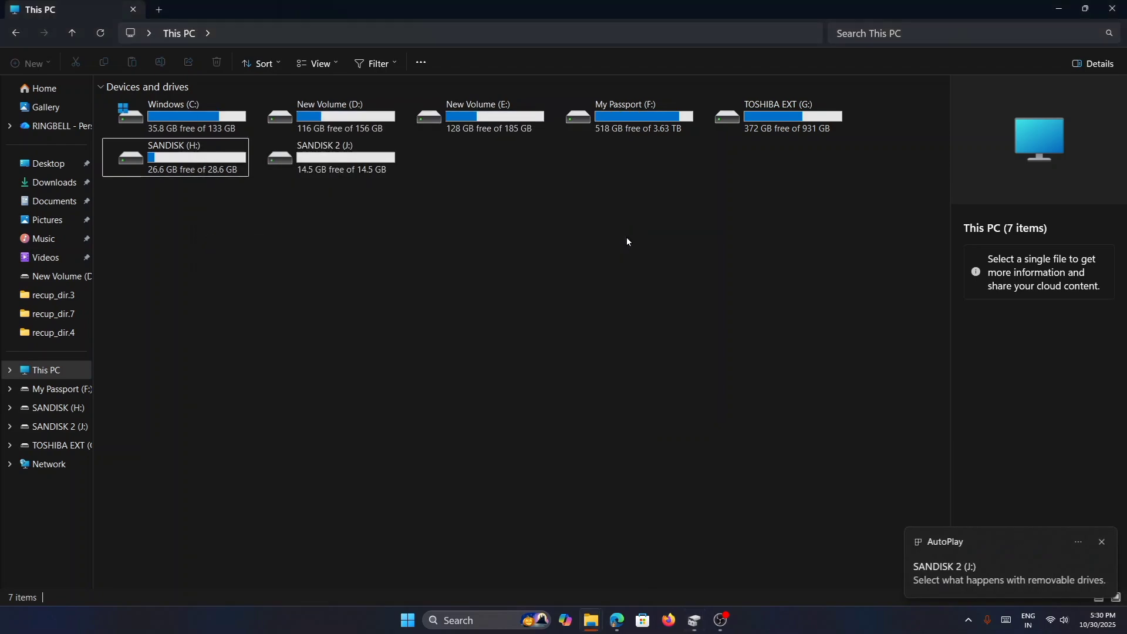
- Open the SANDISK 2 (J:) drive in File Explorer to check its contents, and return to This PC
{"action": "double_click", "coordinate": [323, 172]}
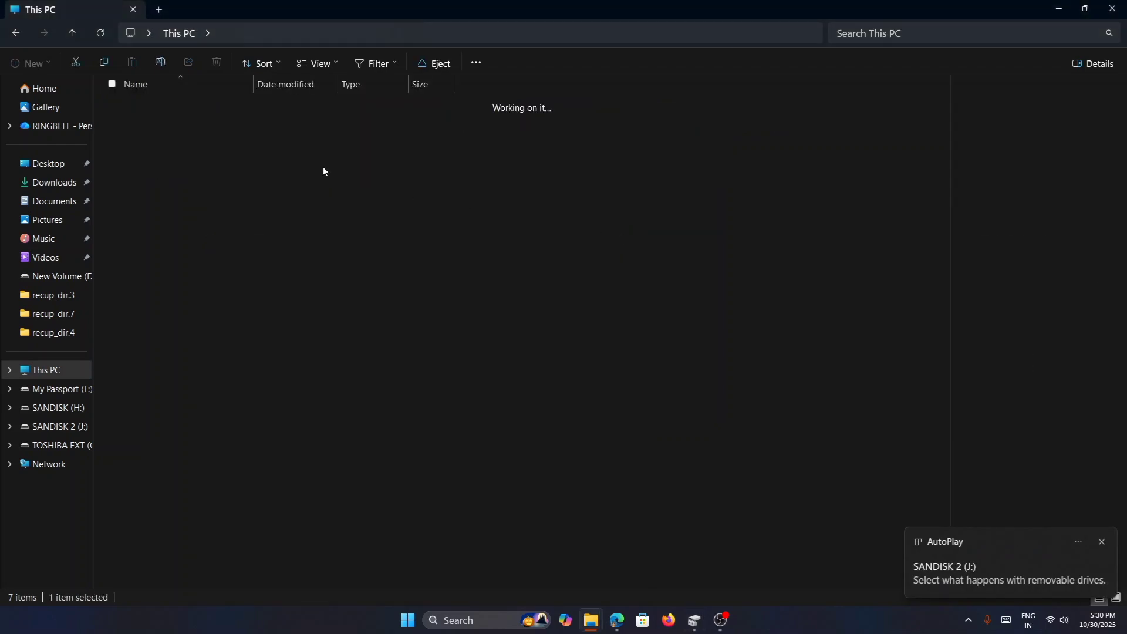
{"action": "left_click", "coordinate": [17, 33]}
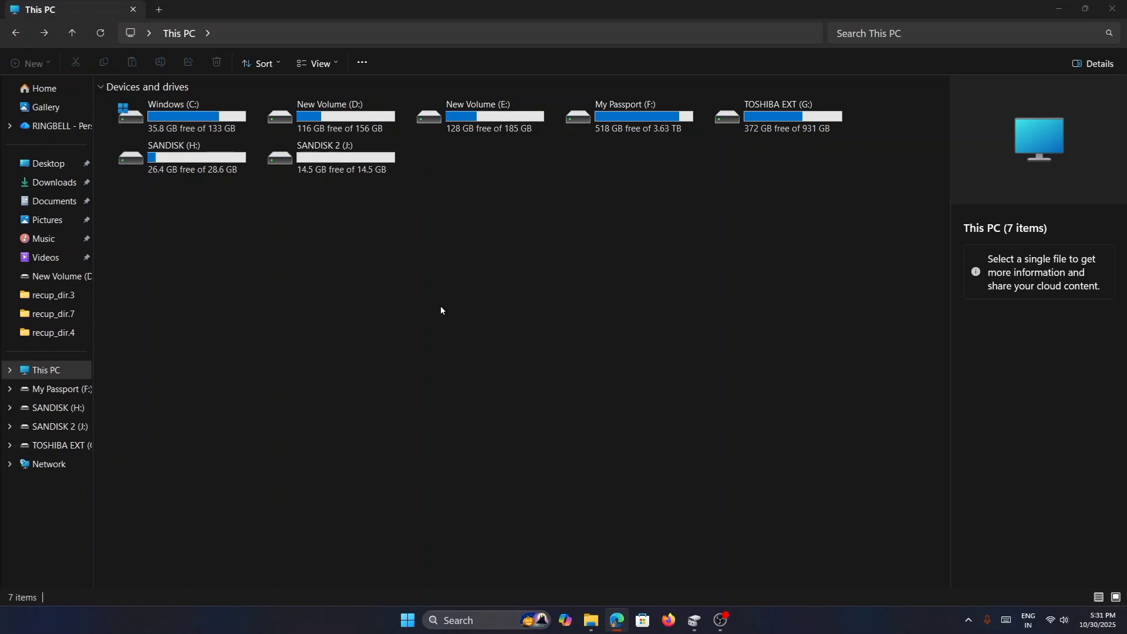
- Show the desktop and run powercfg.cpl to open Power Options
{"action": "key", "text": "super+d"}
{"action": "right_click", "coordinate": [409, 627]}
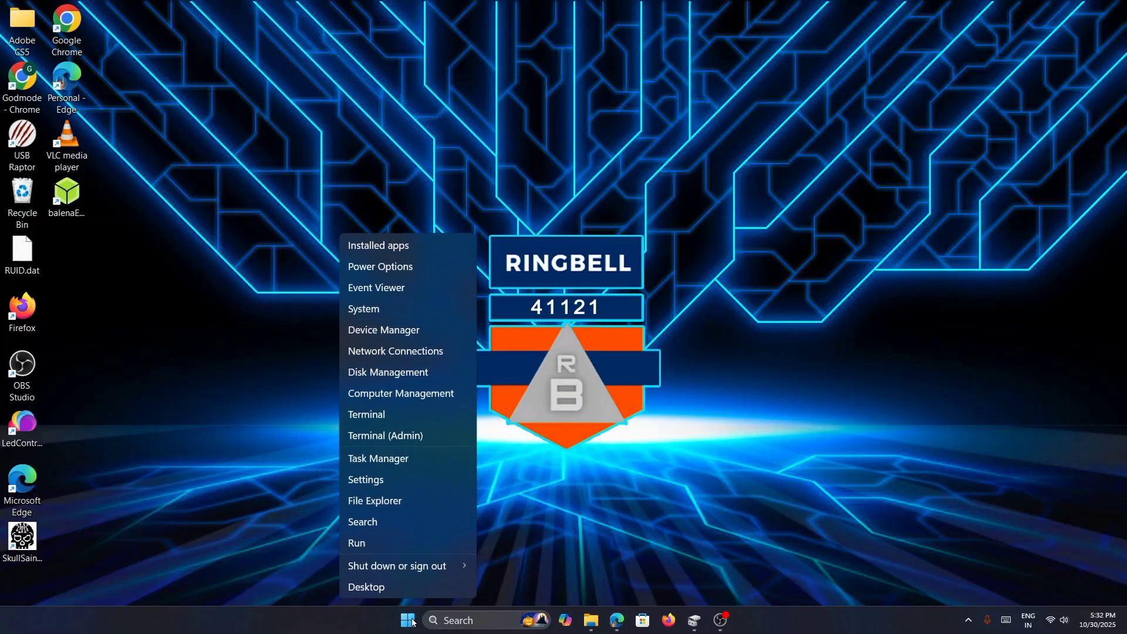
{"action": "left_click", "coordinate": [385, 544]}
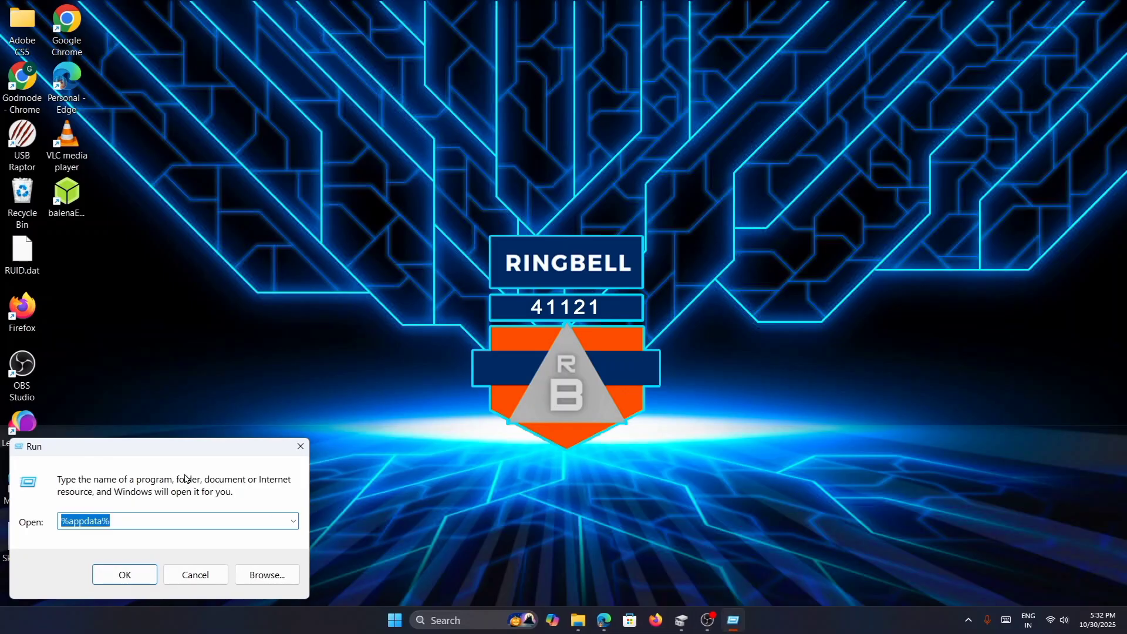
{"action": "left_click_drag", "start_coordinate": [186, 452], "coordinate": [534, 401]}
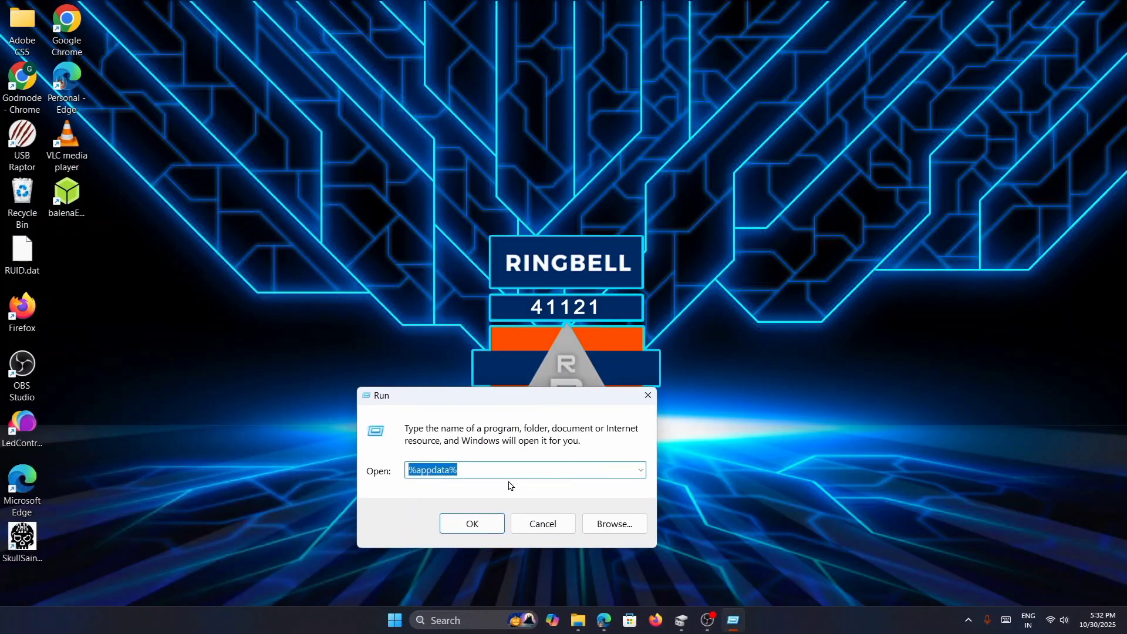
{"action": "type", "text": "powercfg.cpl"}
{"action": "left_click", "coordinate": [501, 519]}
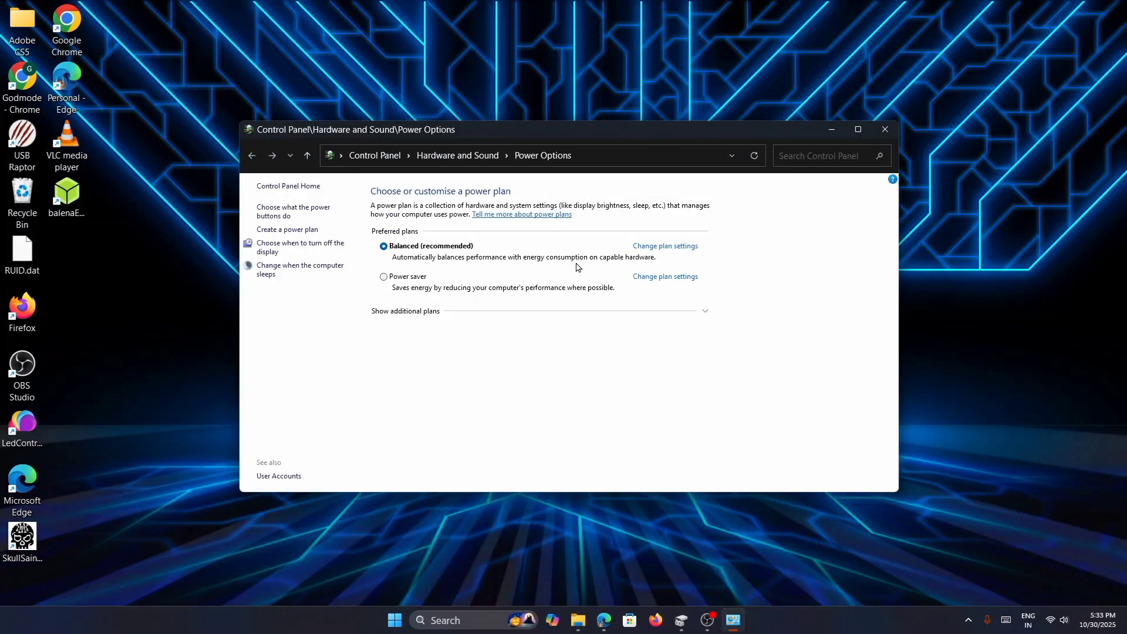
- Open the Balanced plan's advanced power settings and expand the USB selective suspend setting
{"action": "left_click", "coordinate": [674, 250]}
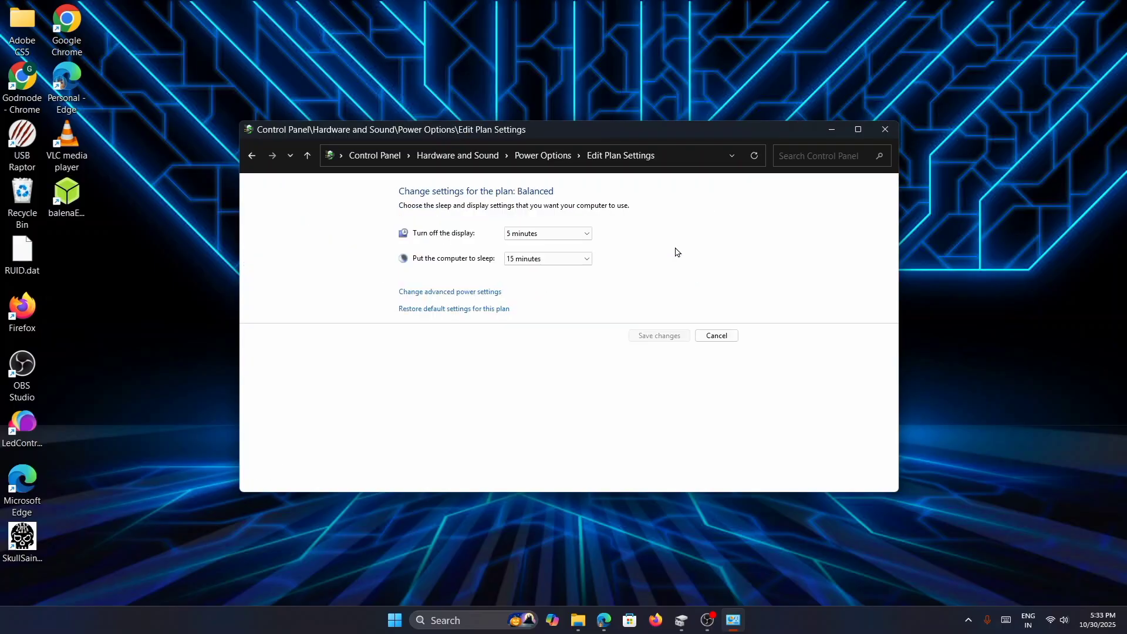
{"action": "left_click", "coordinate": [471, 292]}
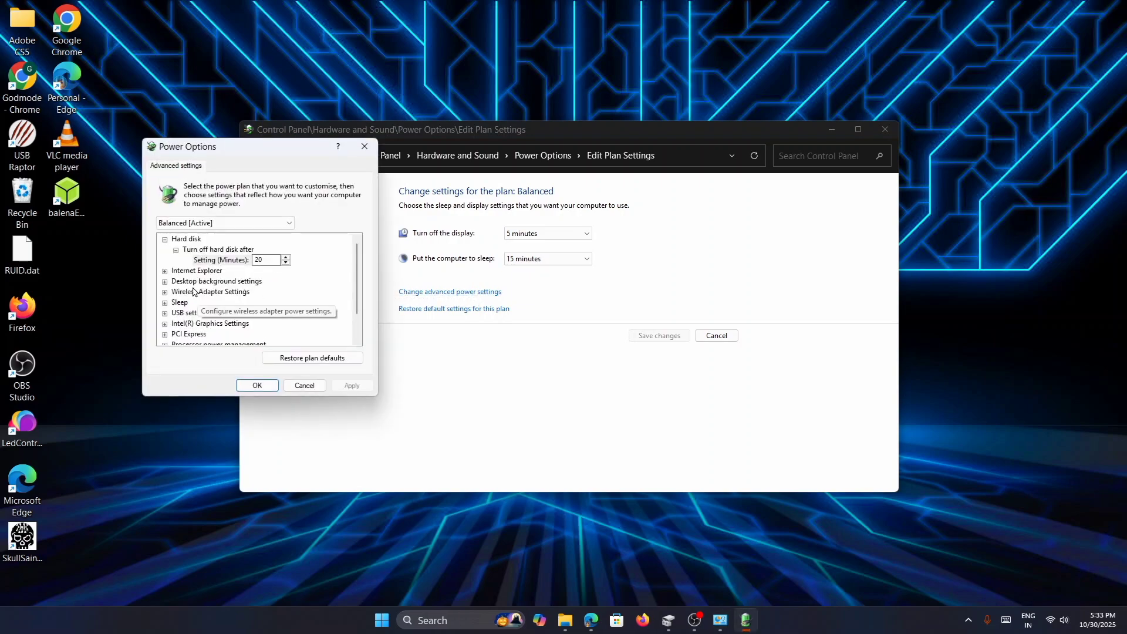
{"action": "left_click", "coordinate": [165, 313]}
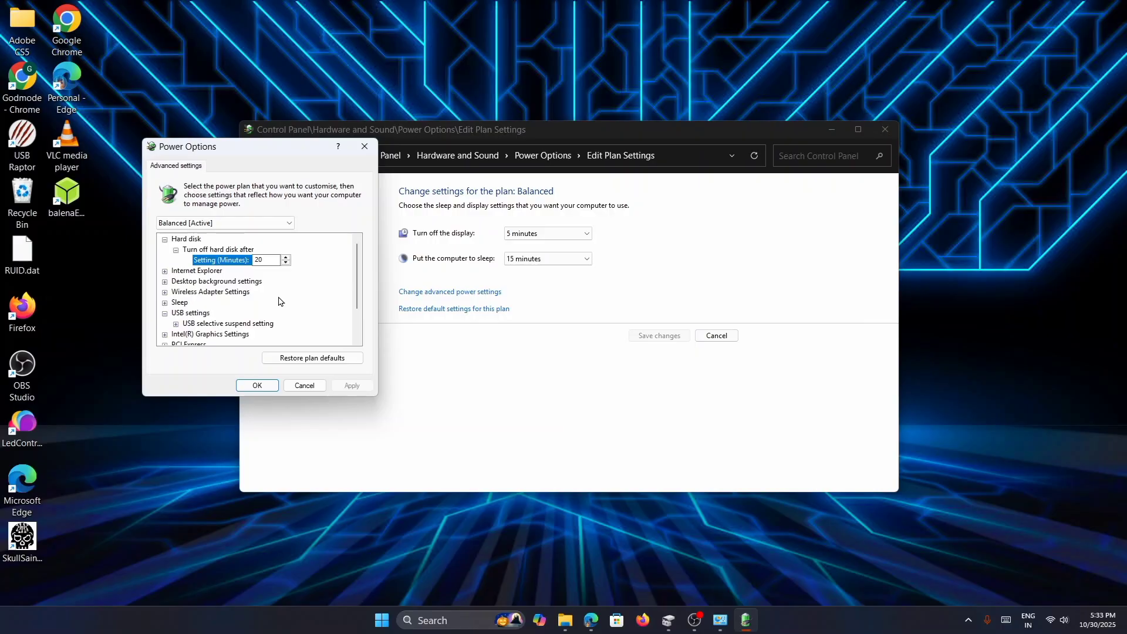
{"action": "left_click", "coordinate": [176, 325]}
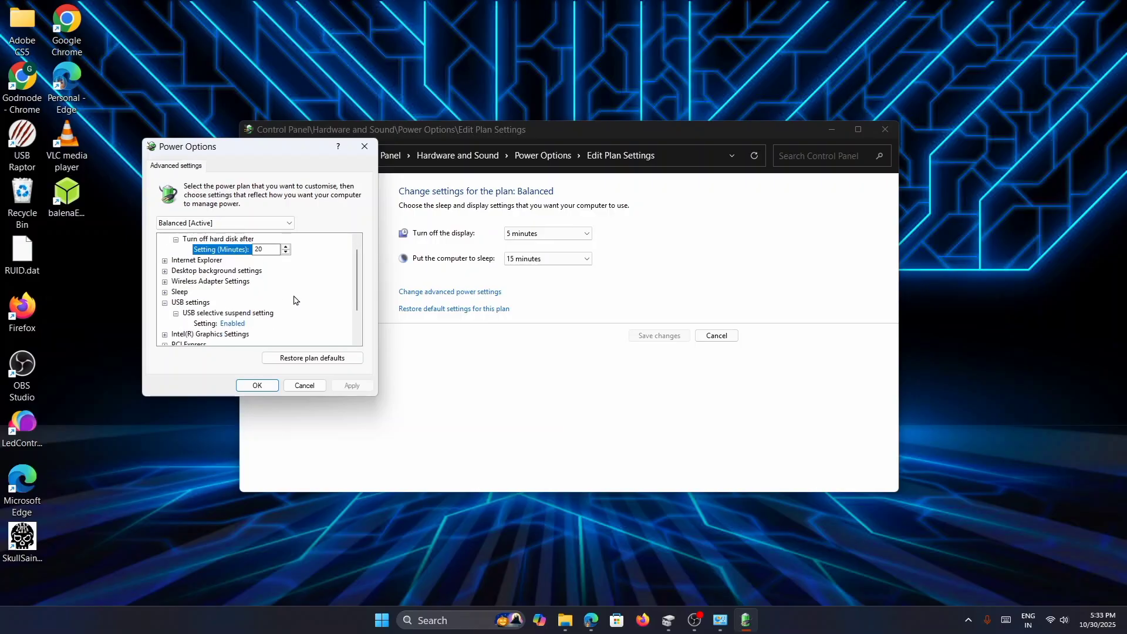
- Set USB selective suspend to Disabled, apply the change and close the power settings
{"action": "left_click", "coordinate": [233, 313]}
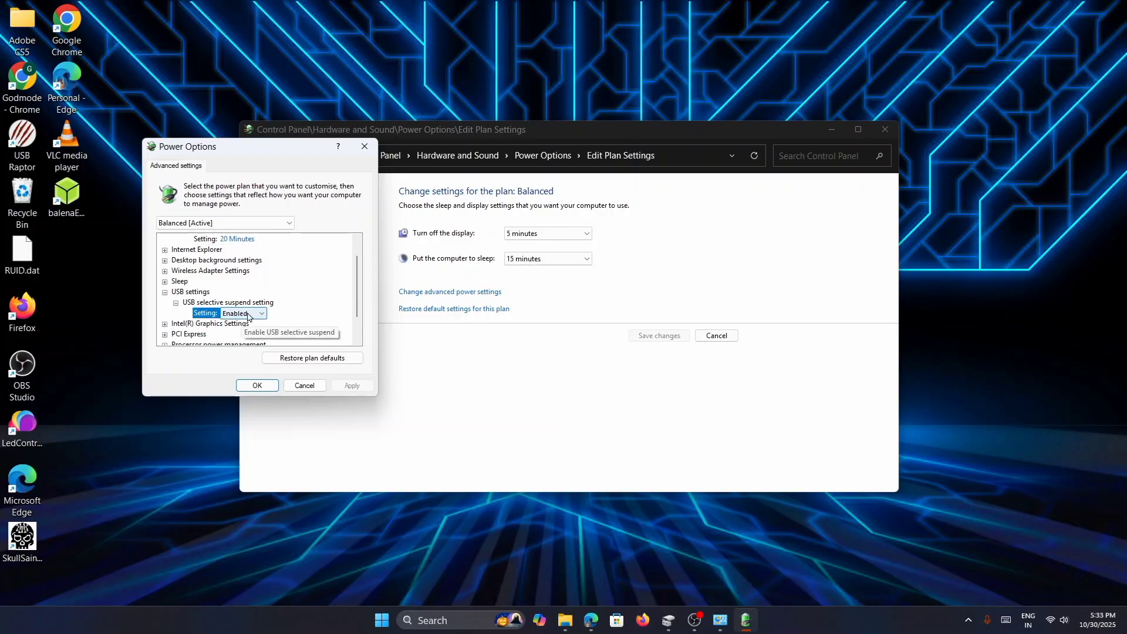
{"action": "left_click", "coordinate": [252, 316]}
{"action": "left_click", "coordinate": [236, 324]}
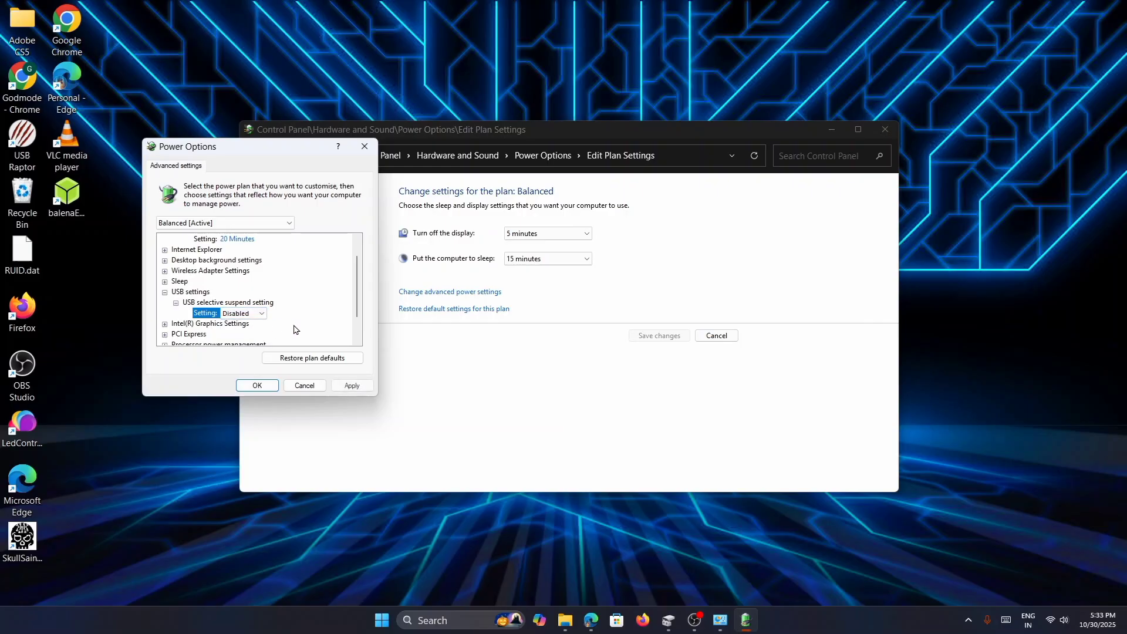
{"action": "left_click", "coordinate": [353, 385]}
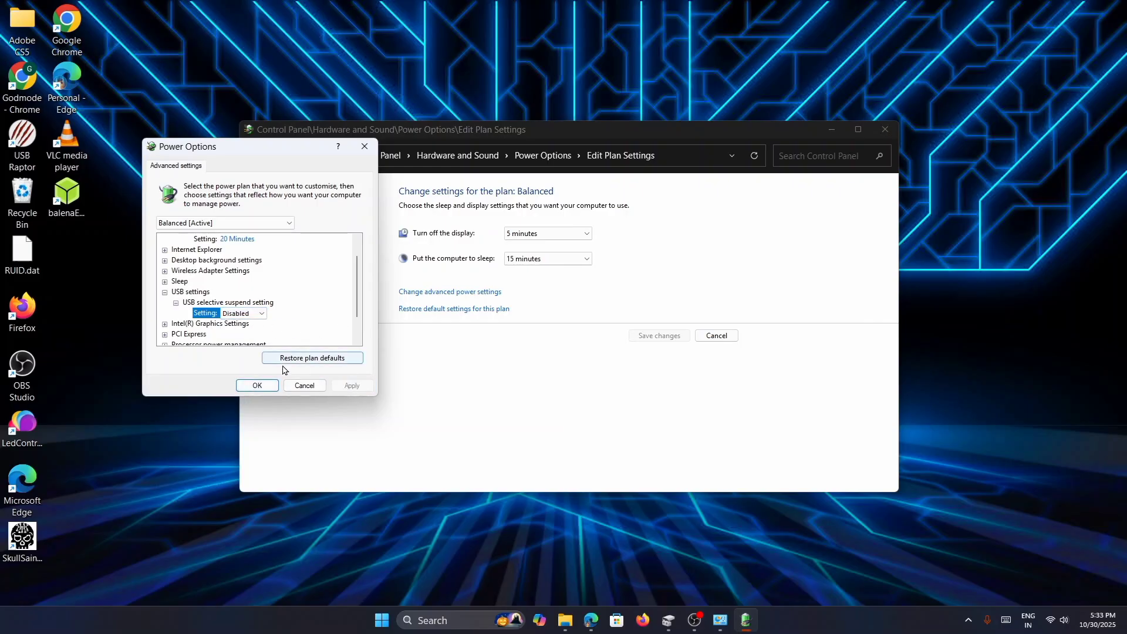
{"action": "left_click", "coordinate": [257, 386]}
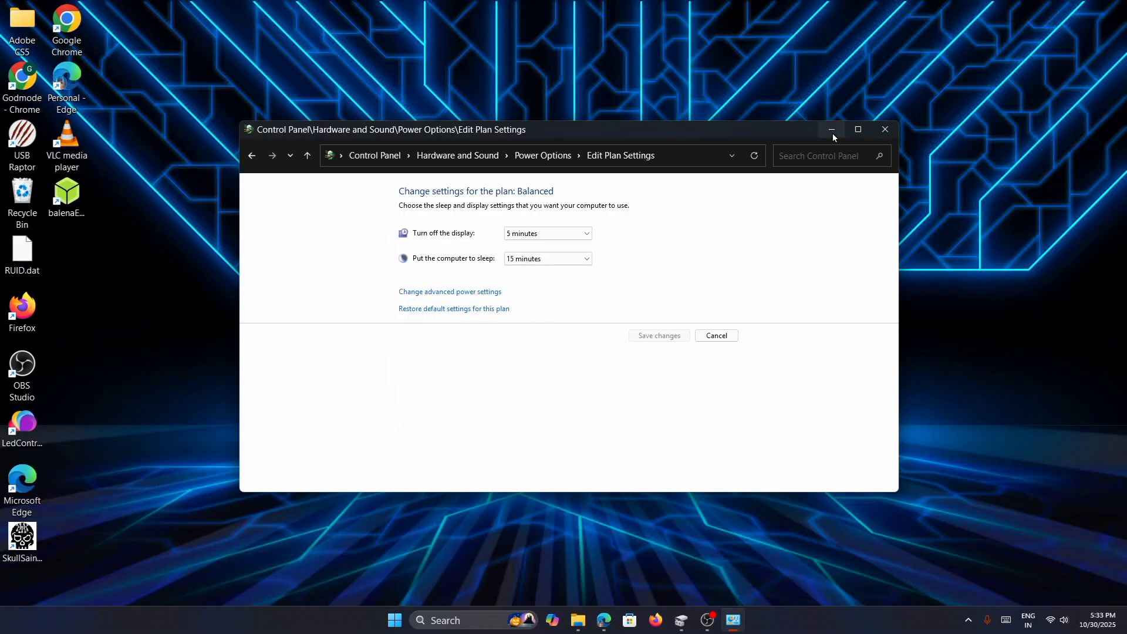
{"action": "left_click", "coordinate": [884, 129]}
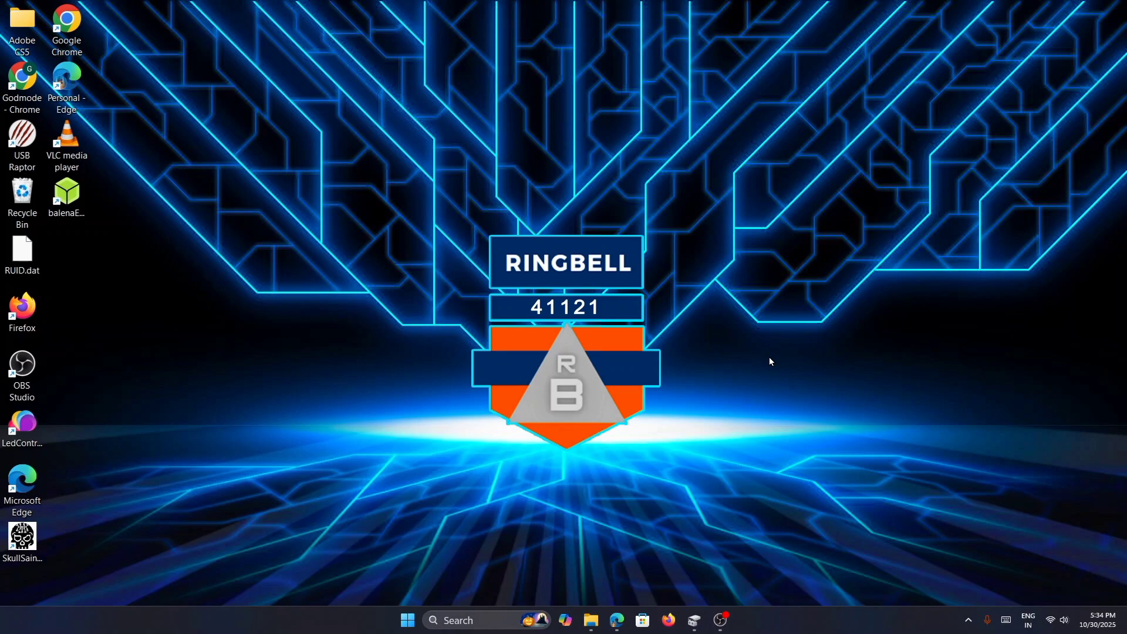
- Bring up This PC in File Explorer and launch Command Prompt as administrator, placed below the drive list
{"action": "left_click", "coordinate": [590, 621]}
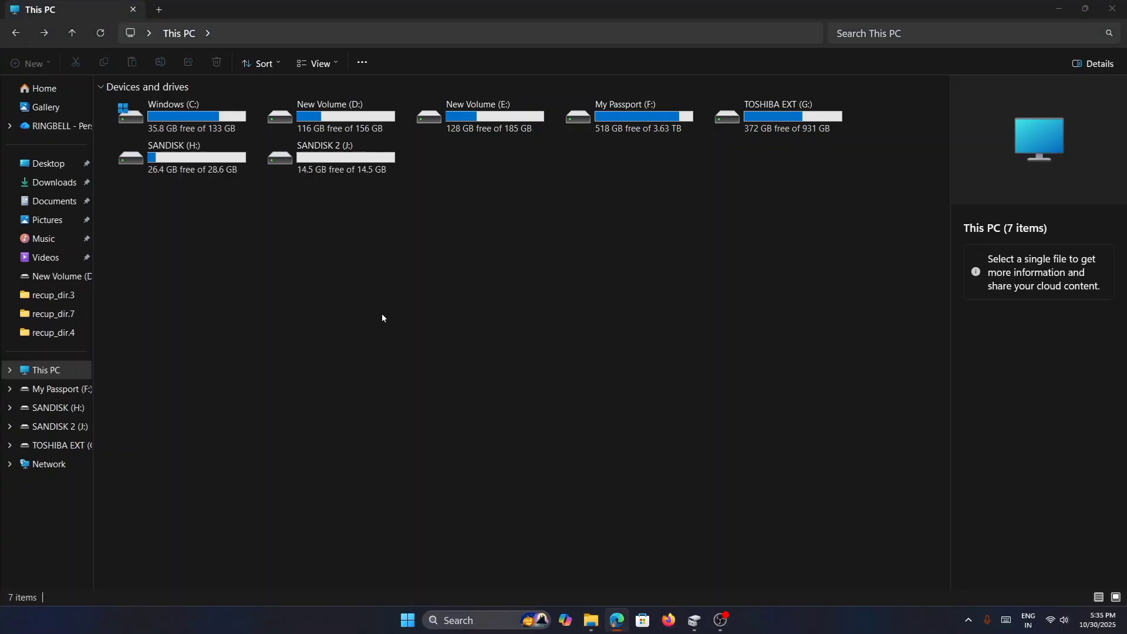
{"action": "left_click", "coordinate": [409, 614]}
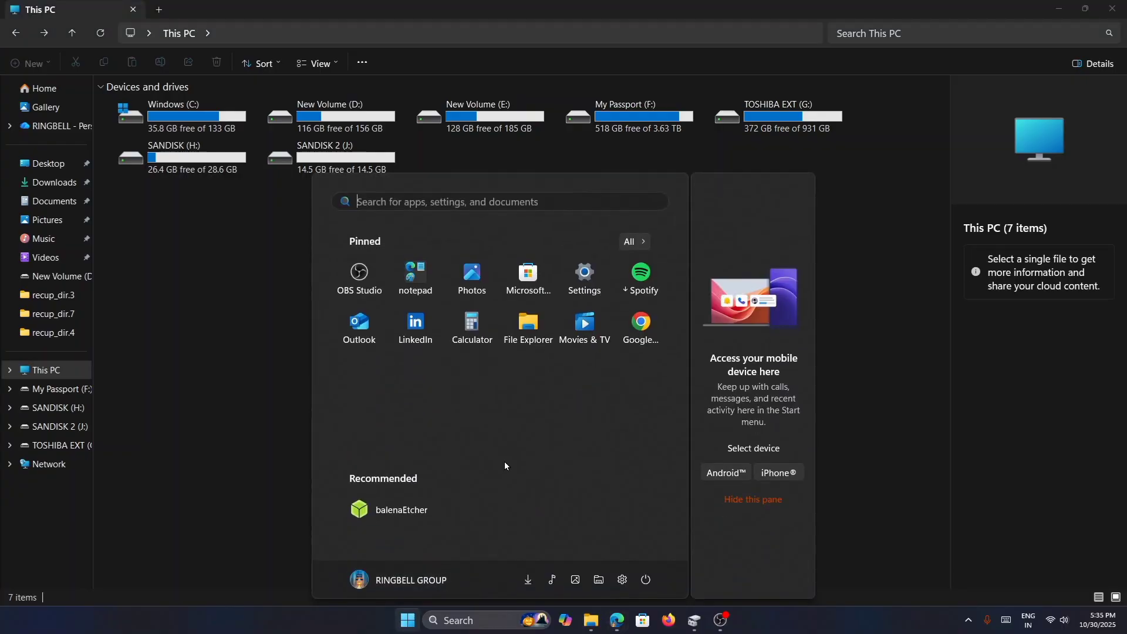
{"action": "left_click", "coordinate": [436, 203]}
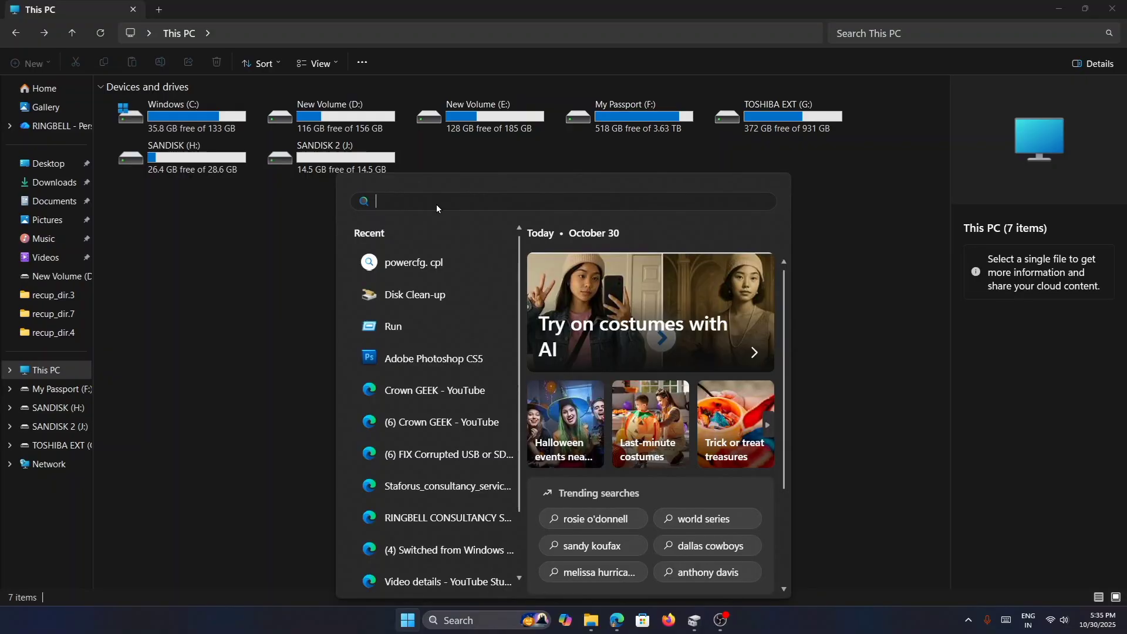
{"action": "type", "text": "cmd"}
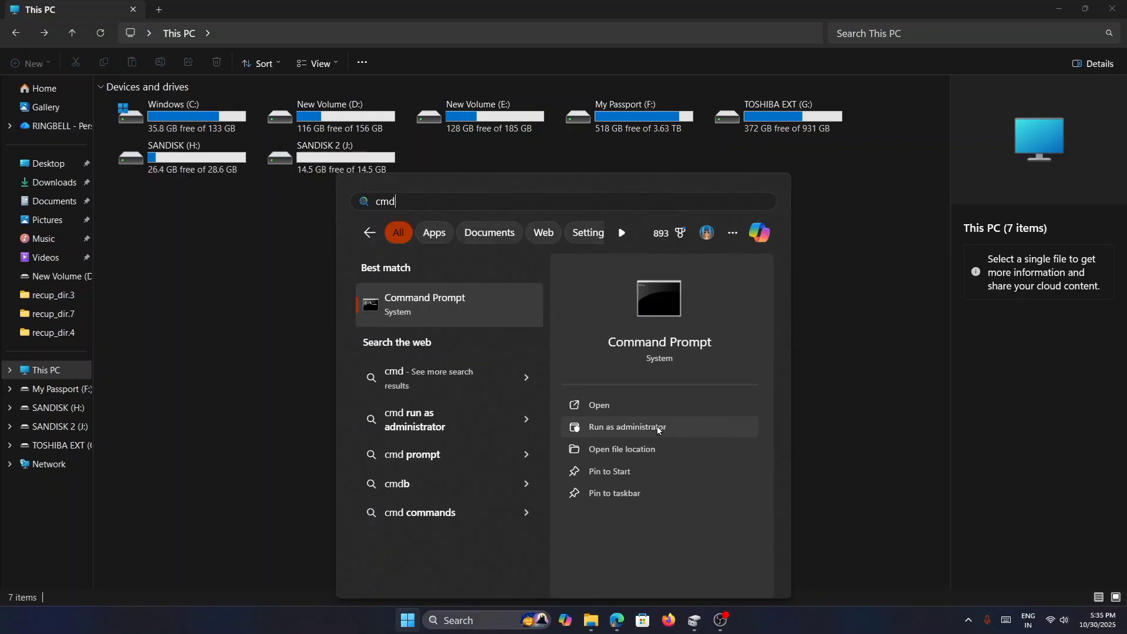
{"action": "left_click", "coordinate": [658, 428]}
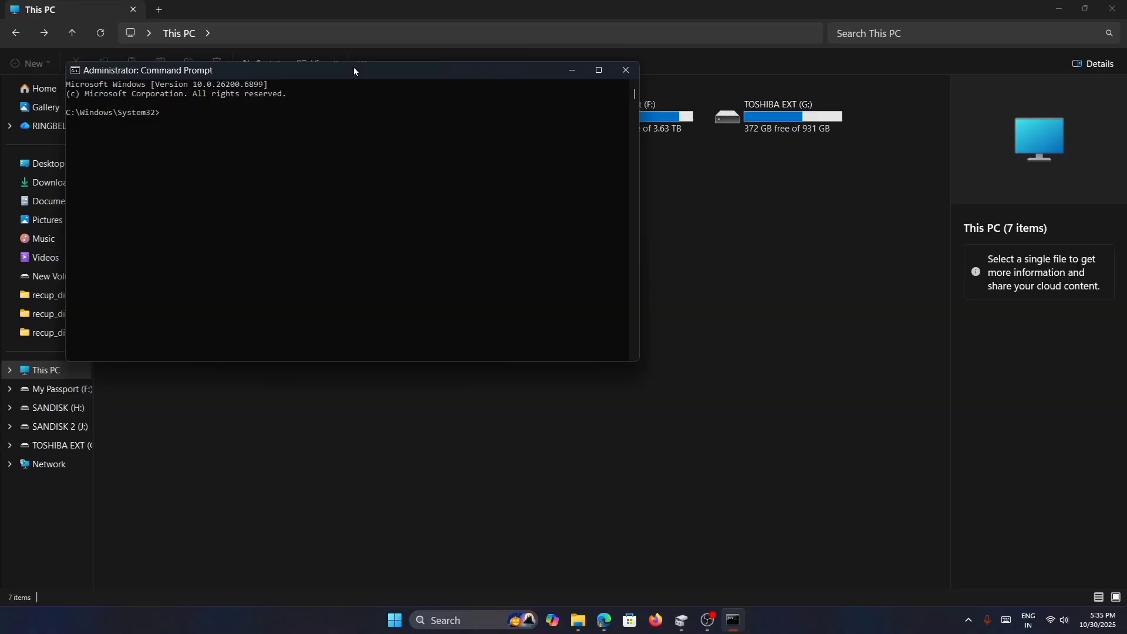
{"action": "left_click_drag", "start_coordinate": [354, 66], "coordinate": [593, 247]}
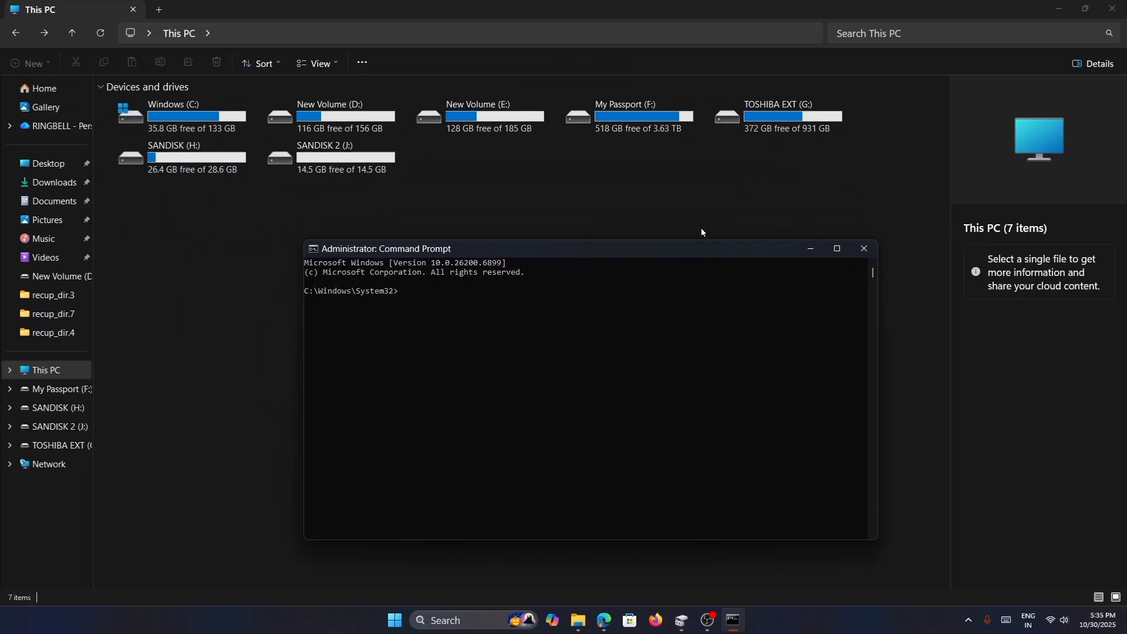
- Start diskpart in the Command Prompt and list the disks
{"action": "left_click", "coordinate": [503, 320]}
{"action": "key", "text": "Escape"}
{"action": "type", "text": "diskpart"}
{"action": "key", "text": "Return"}
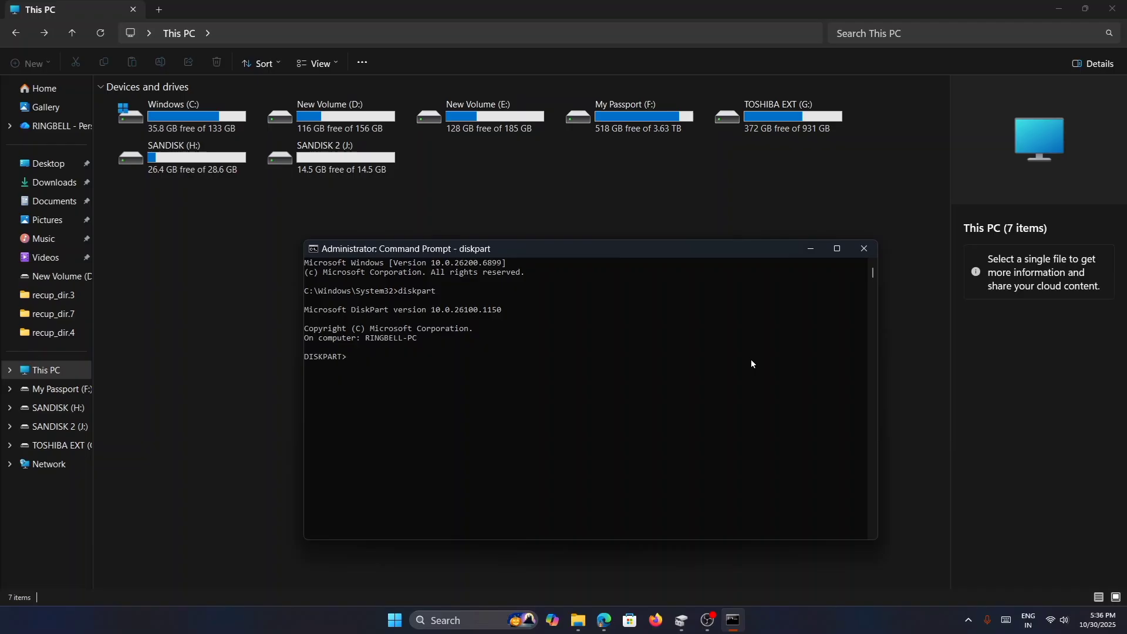
{"action": "type", "text": "list disk"}
{"action": "key", "text": "Return"}
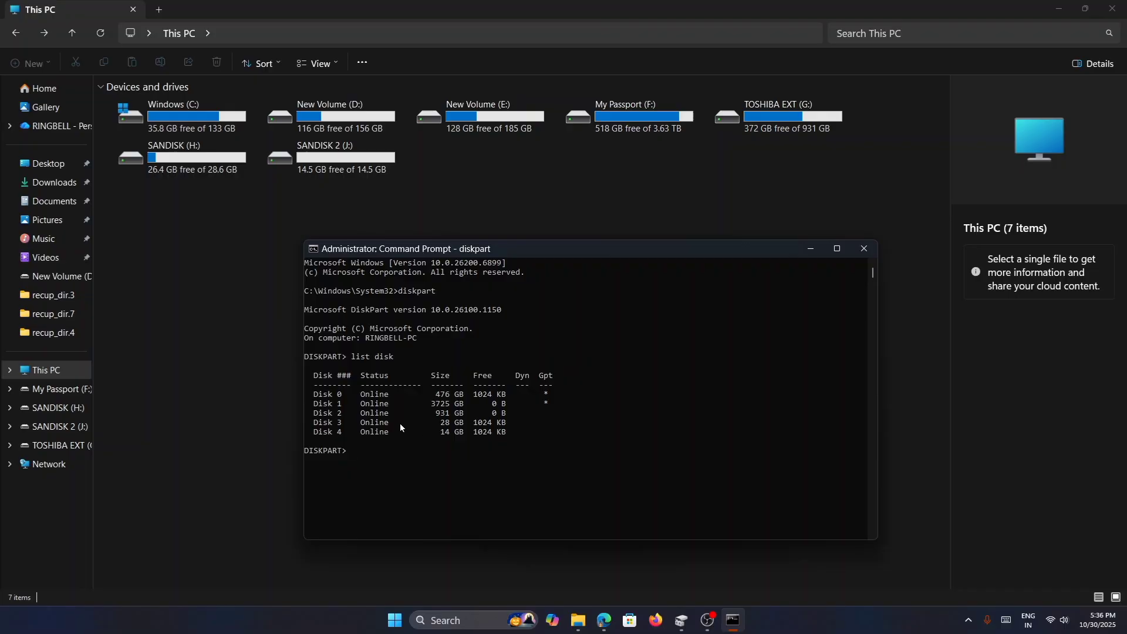
- Select disk 4, the 14 GB USB drive, in diskpart
{"action": "left_click", "coordinate": [444, 423]}
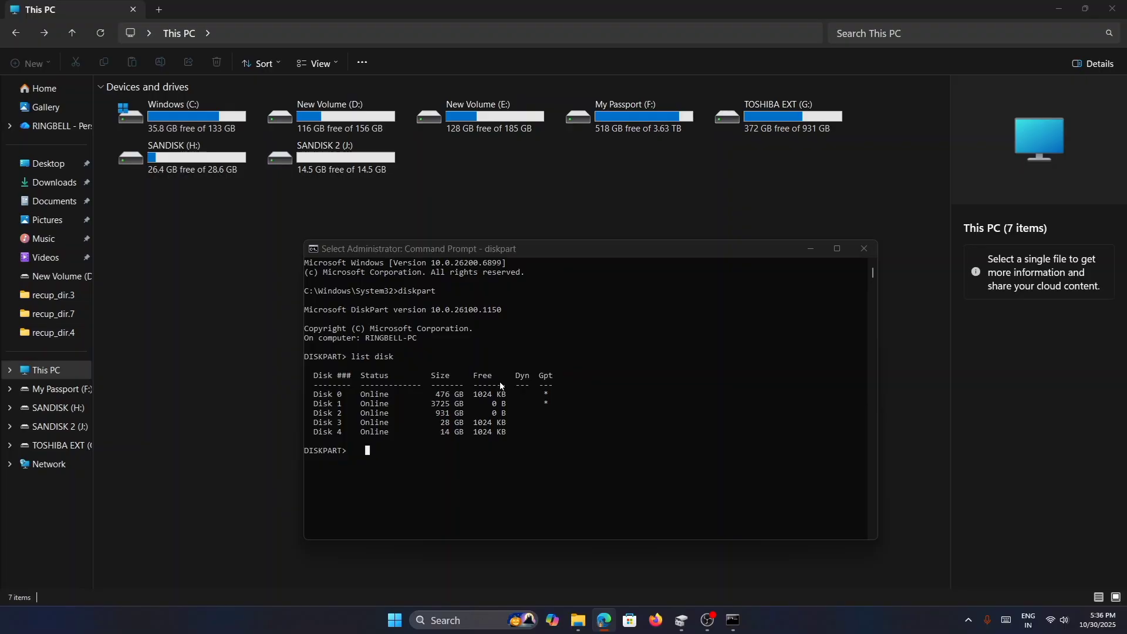
{"action": "left_click", "coordinate": [389, 449]}
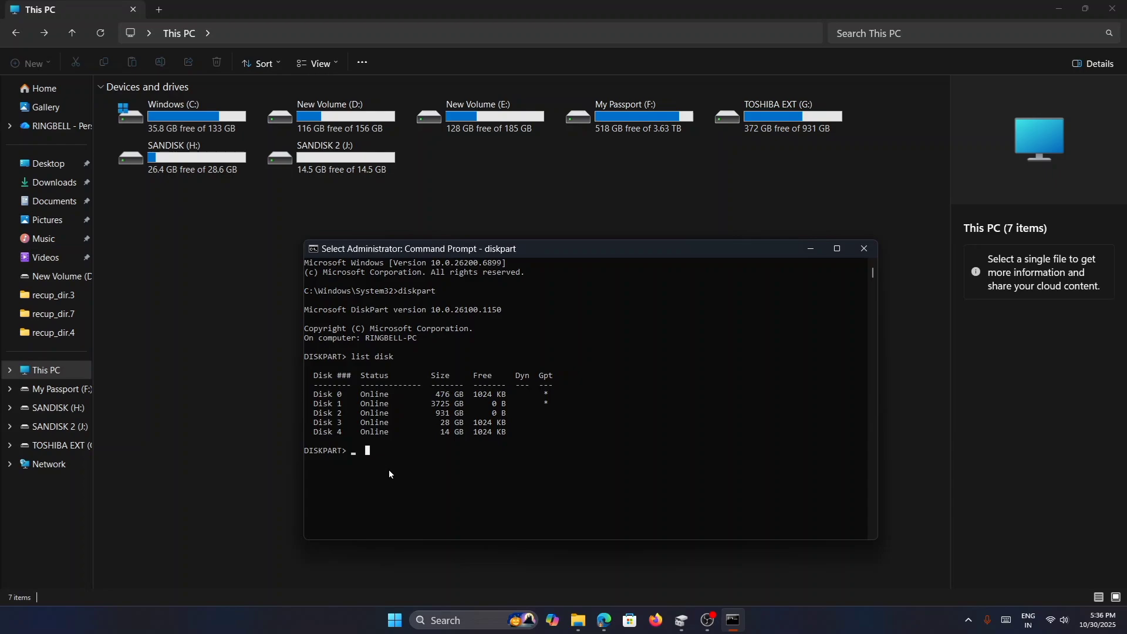
{"action": "type", "text": "s"}
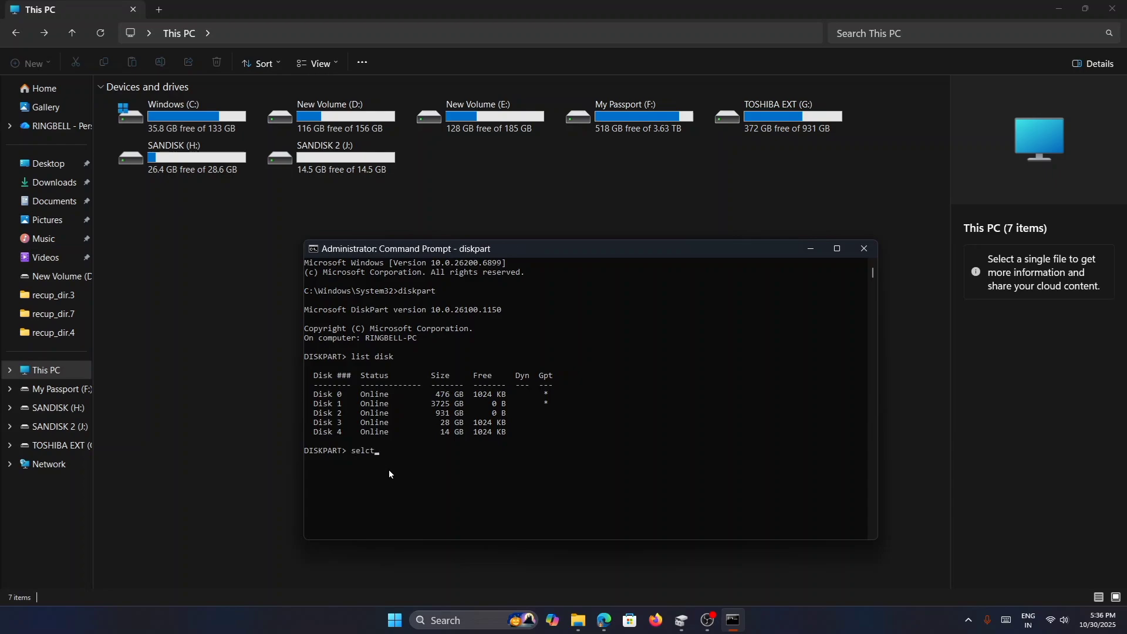
{"action": "type", "text": "elect disk 4"}
{"action": "key", "text": "Return"}
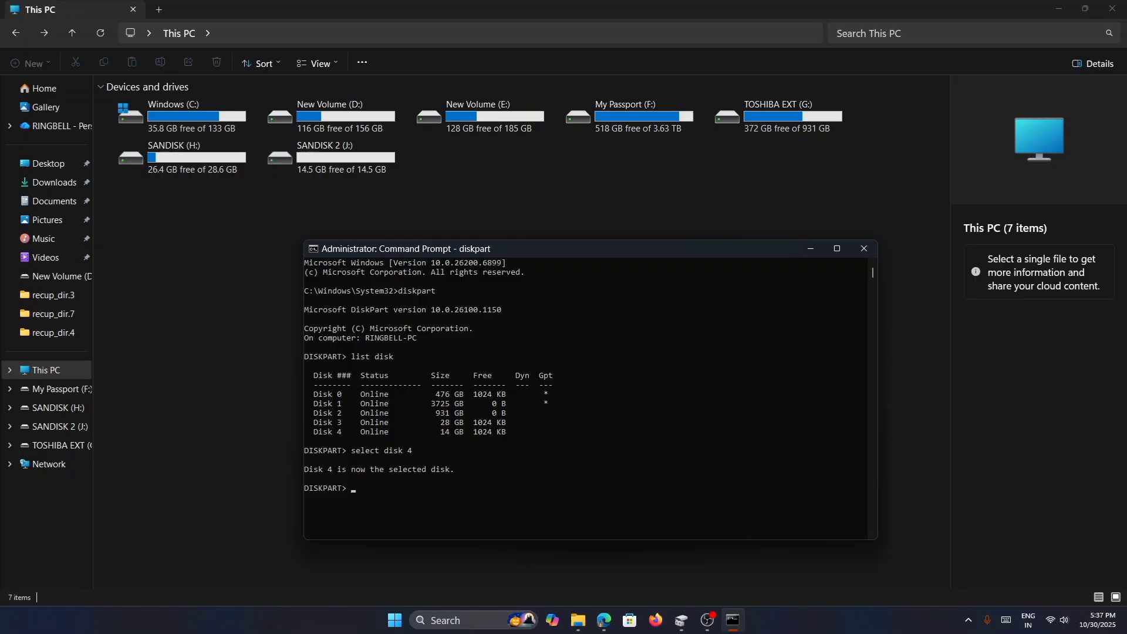
- Wipe the selected disk with diskpart's clean command
{"action": "left_click", "coordinate": [569, 465]}
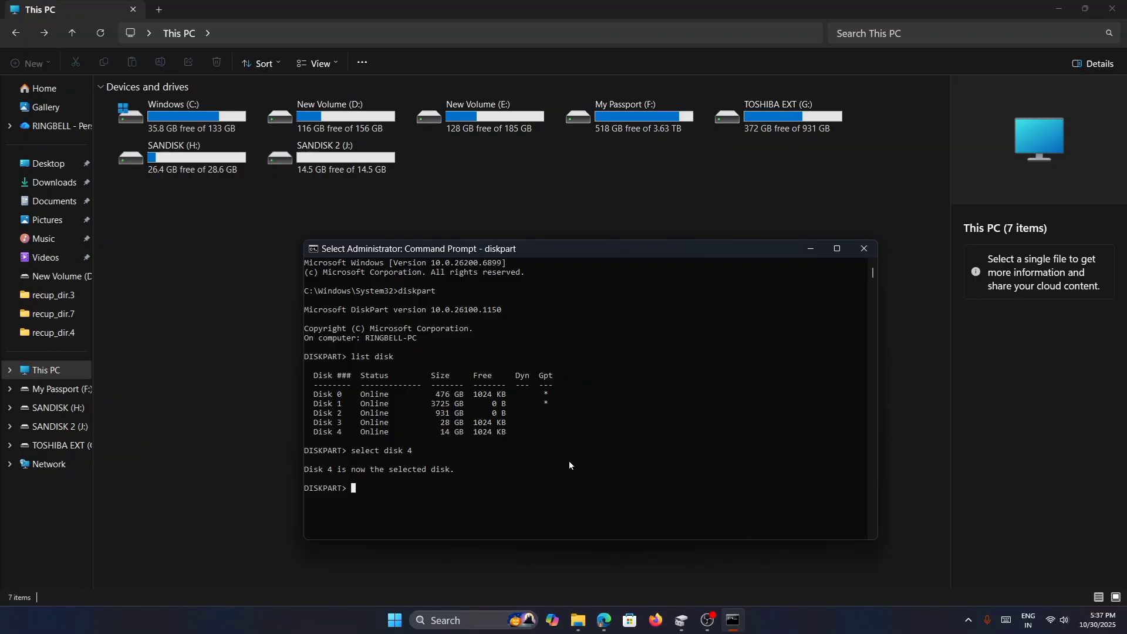
{"action": "key", "text": "Escape"}
{"action": "type", "text": "clean"}
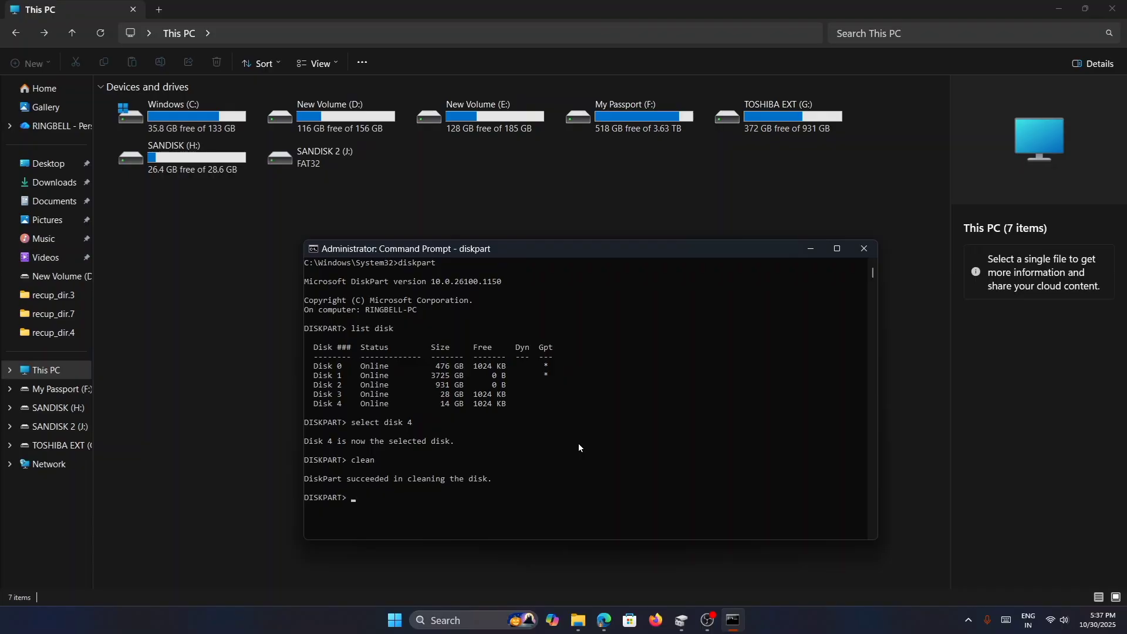
- Create a primary partition on the cleaned disk with create partition primary
{"action": "type", "text": "create partition primary"}
{"action": "key", "text": "Return"}
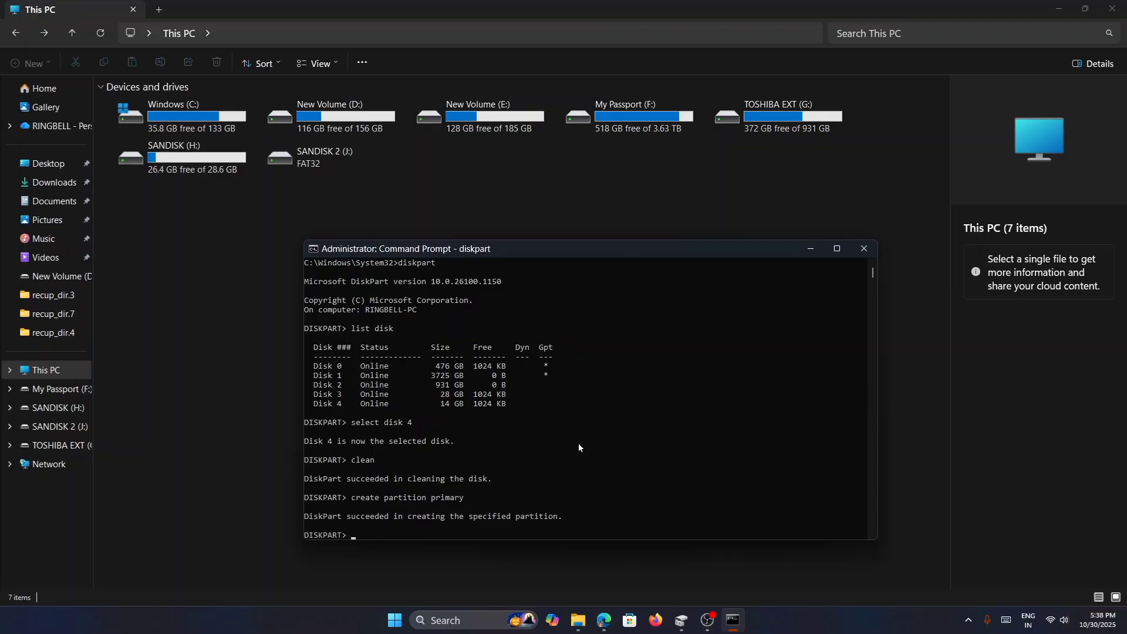
- Quick-format the partition as exFAT with format fs=exFAT quick
{"action": "left_click", "coordinate": [435, 519]}
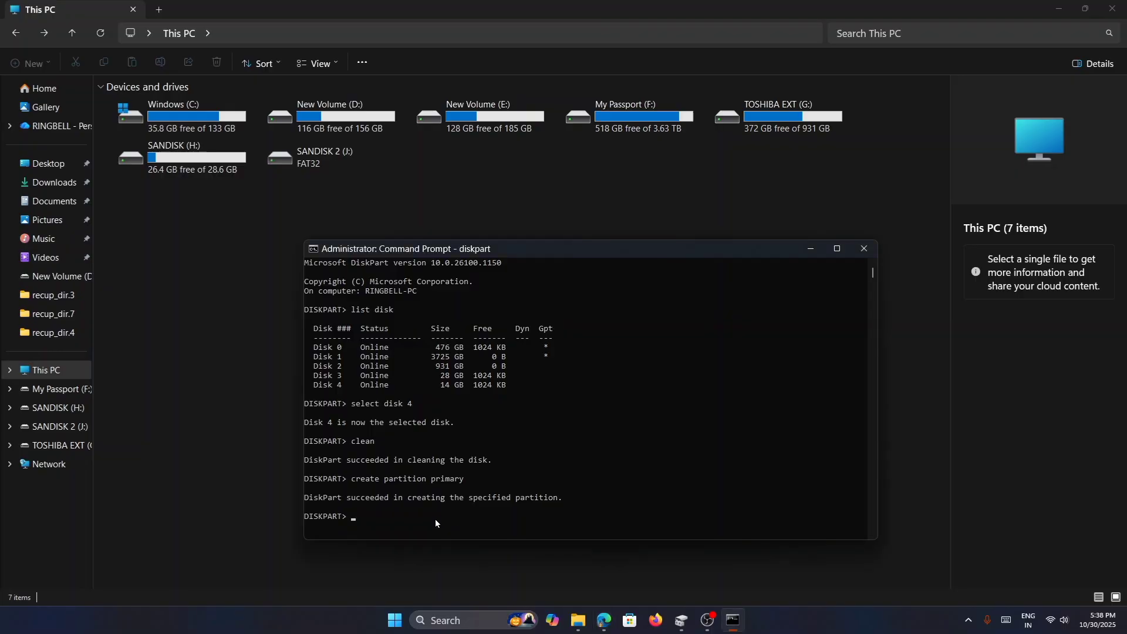
{"action": "type", "text": "format fs"}
{"action": "type", "text": "=exFAT quick"}
{"action": "scroll", "coordinate": [555, 413], "scroll_direction": "down", "scroll_amount": 2}
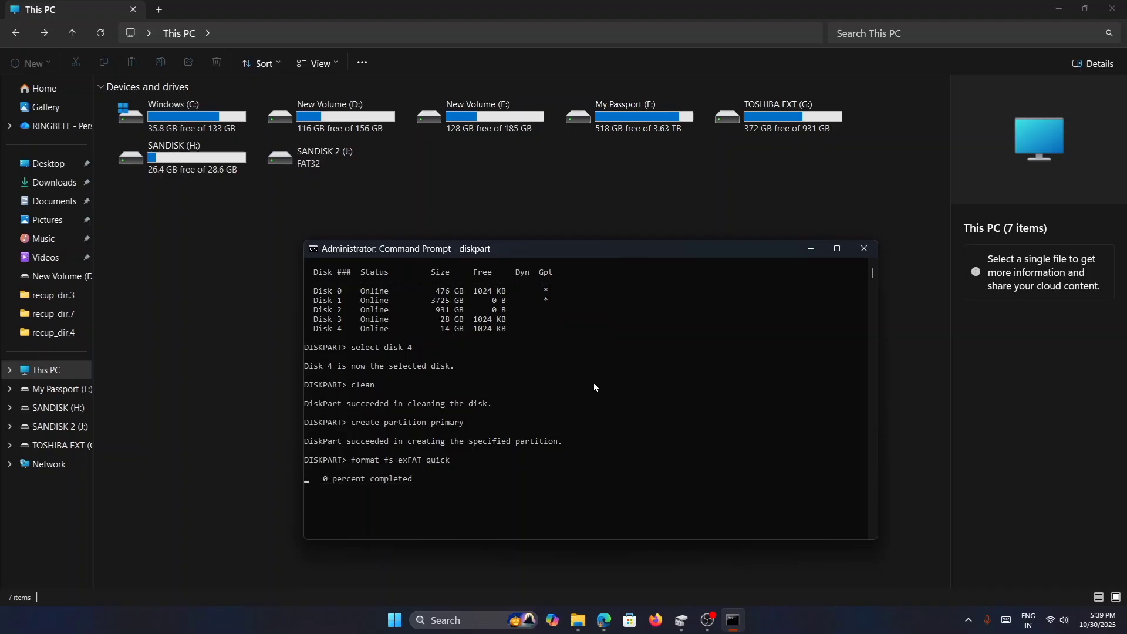
{"action": "scroll", "coordinate": [582, 390], "scroll_direction": "down", "scroll_amount": 1}
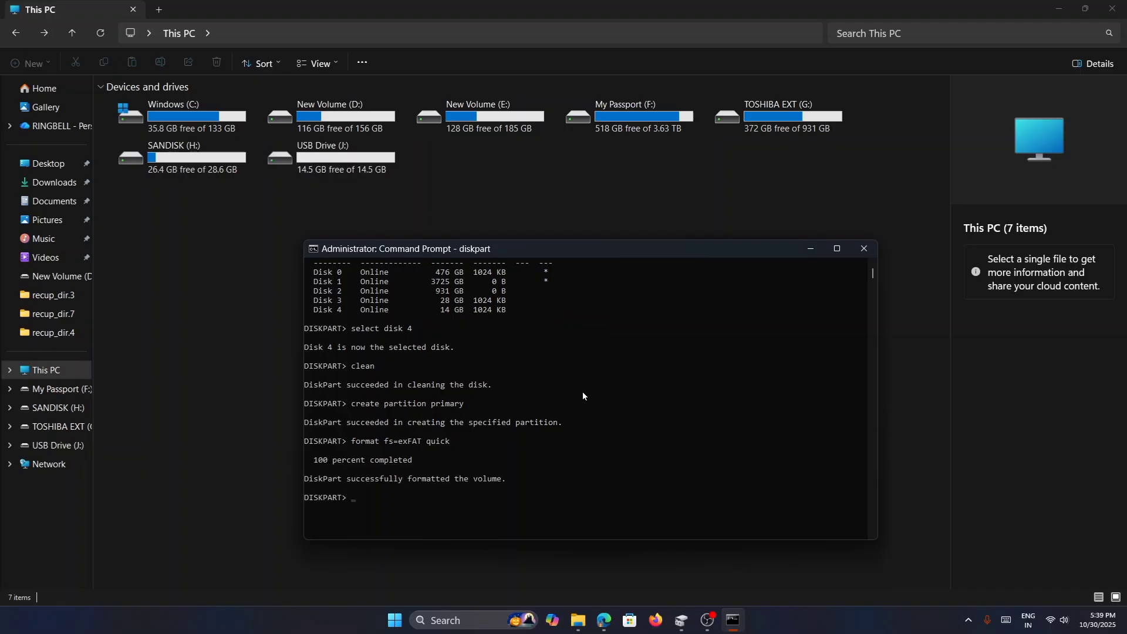
{"action": "scroll", "coordinate": [581, 399], "scroll_direction": "down", "scroll_amount": 1}
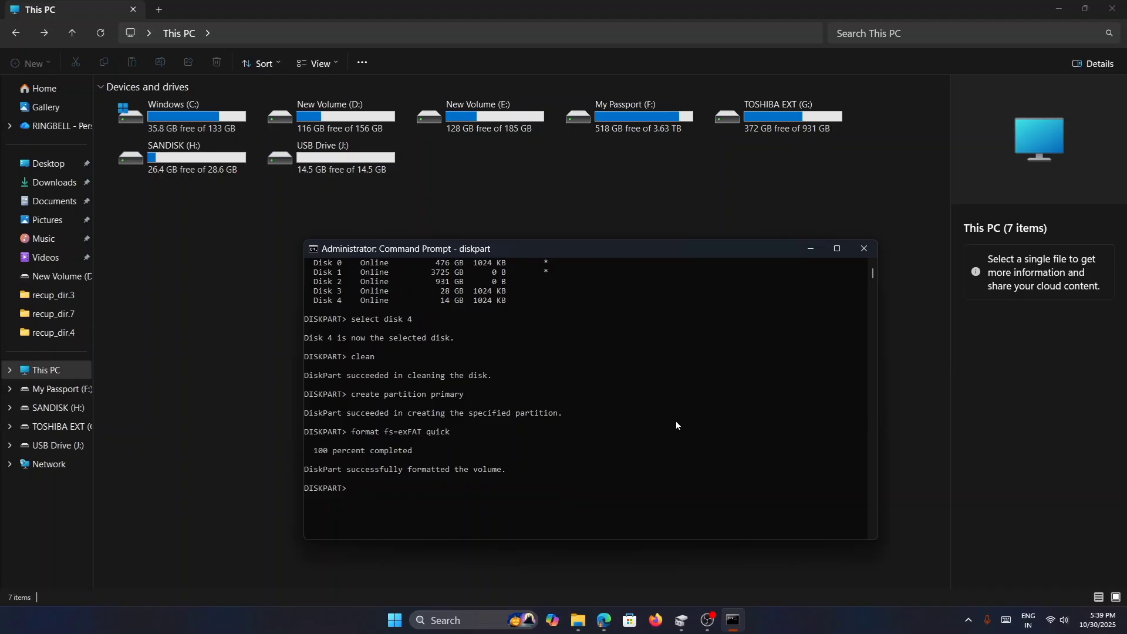
- Assign drive letter K to the formatted volume with assign letter=k
{"action": "key", "text": "alt+Tab"}
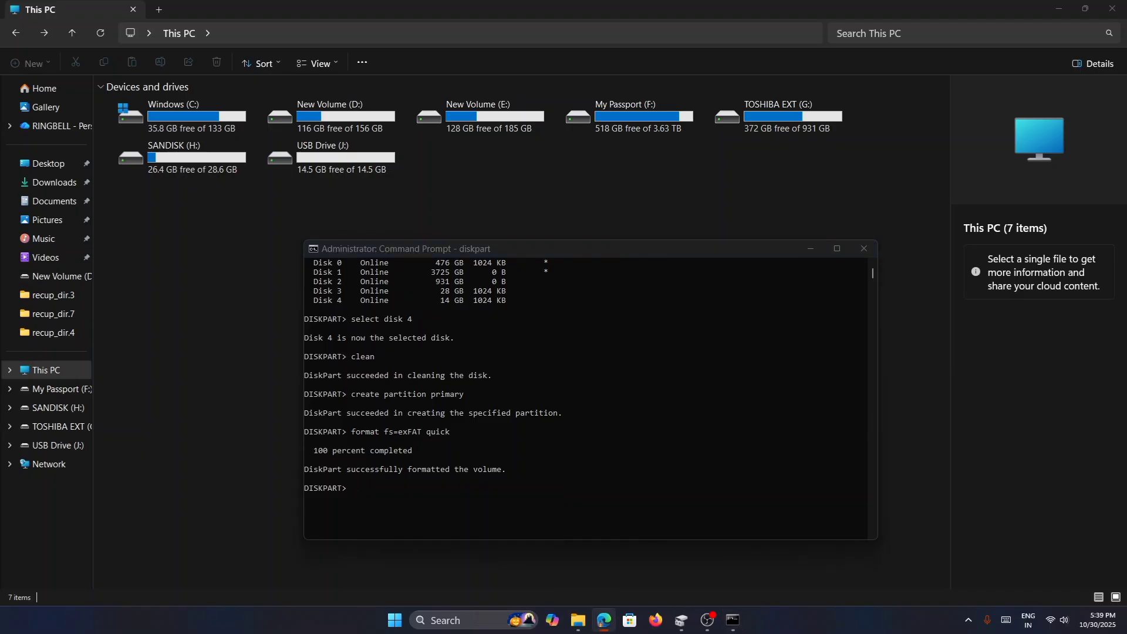
{"action": "left_click", "coordinate": [366, 497]}
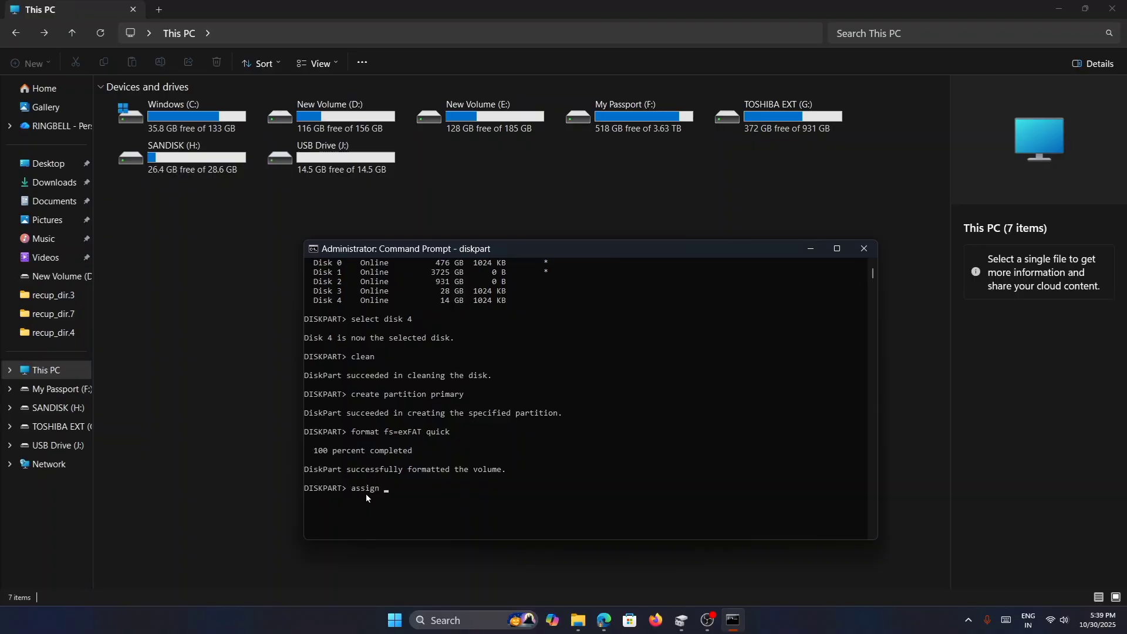
{"action": "type", "text": "assign letter k"}
{"action": "key", "text": "BackSpace"}
{"action": "type", "text": "k"}
{"action": "key", "text": "Return"}
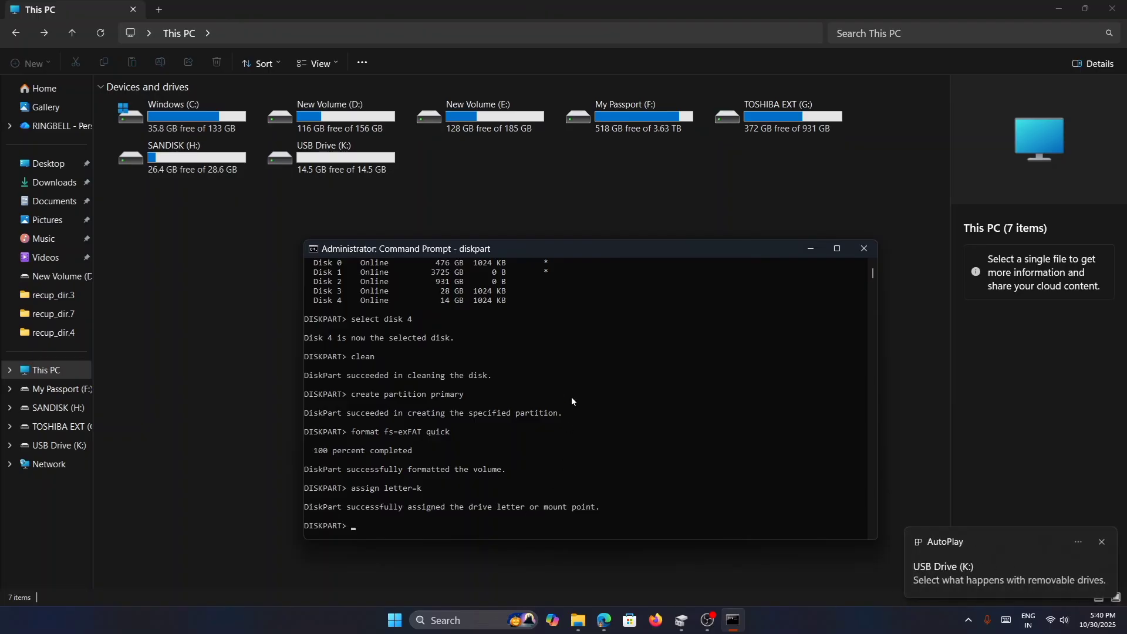